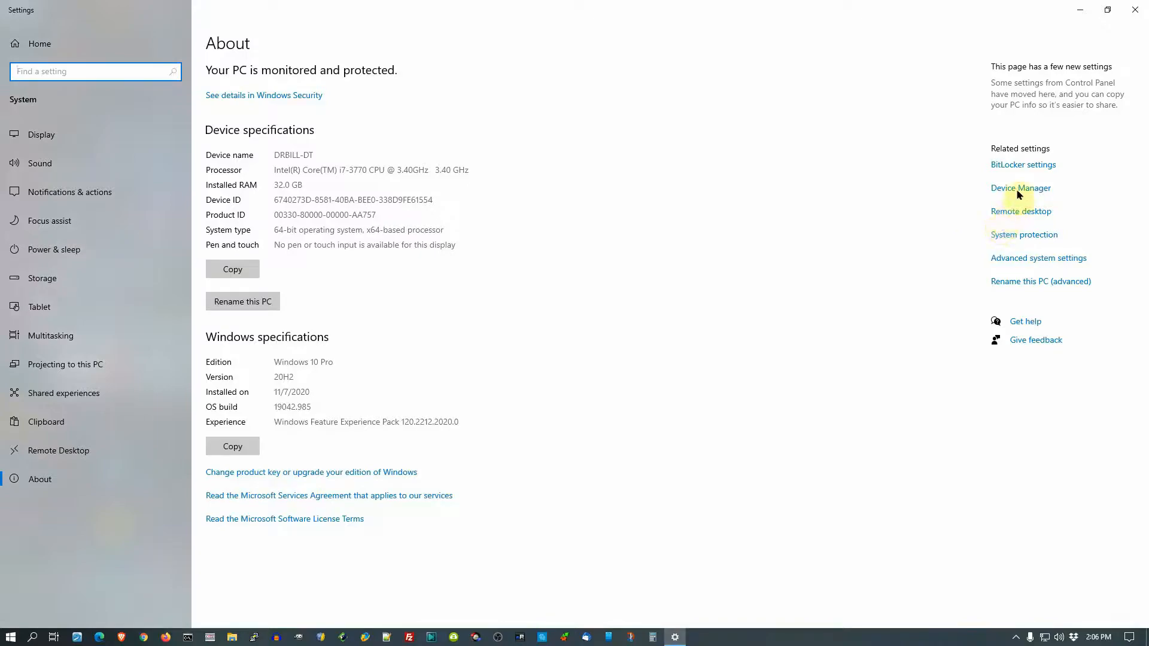
- In Device Manager, try a manual driver update for the Multimedia Video Controller, browsing to the Downloads folder for the driver
click(1018, 194)
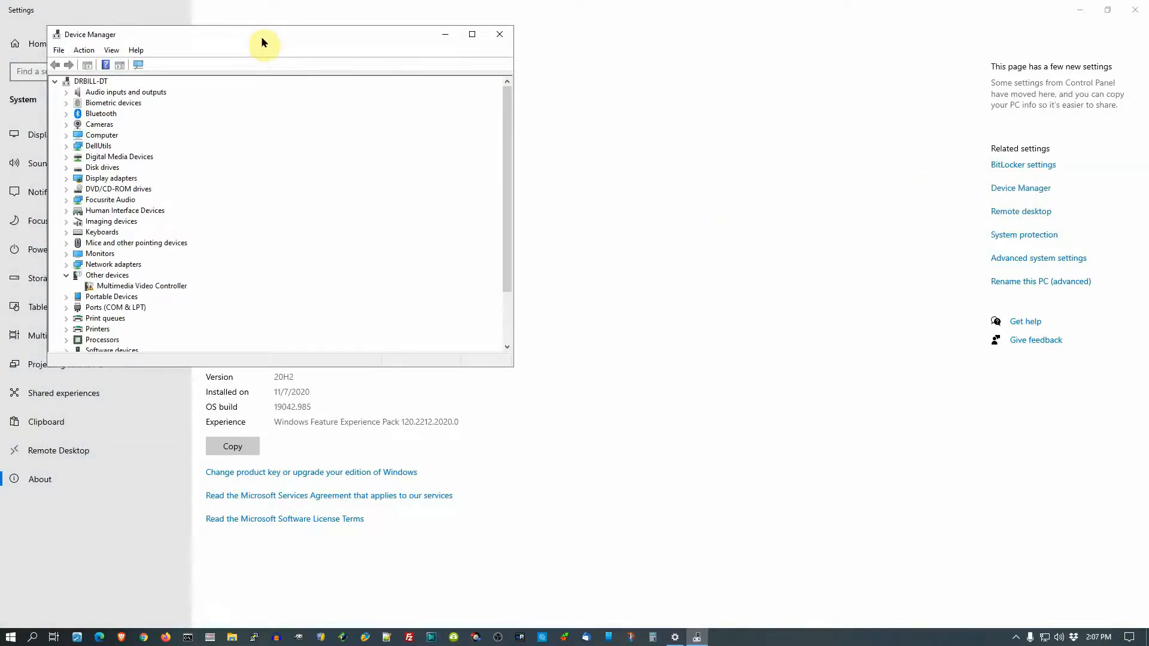
drag(263, 38, 563, 92)
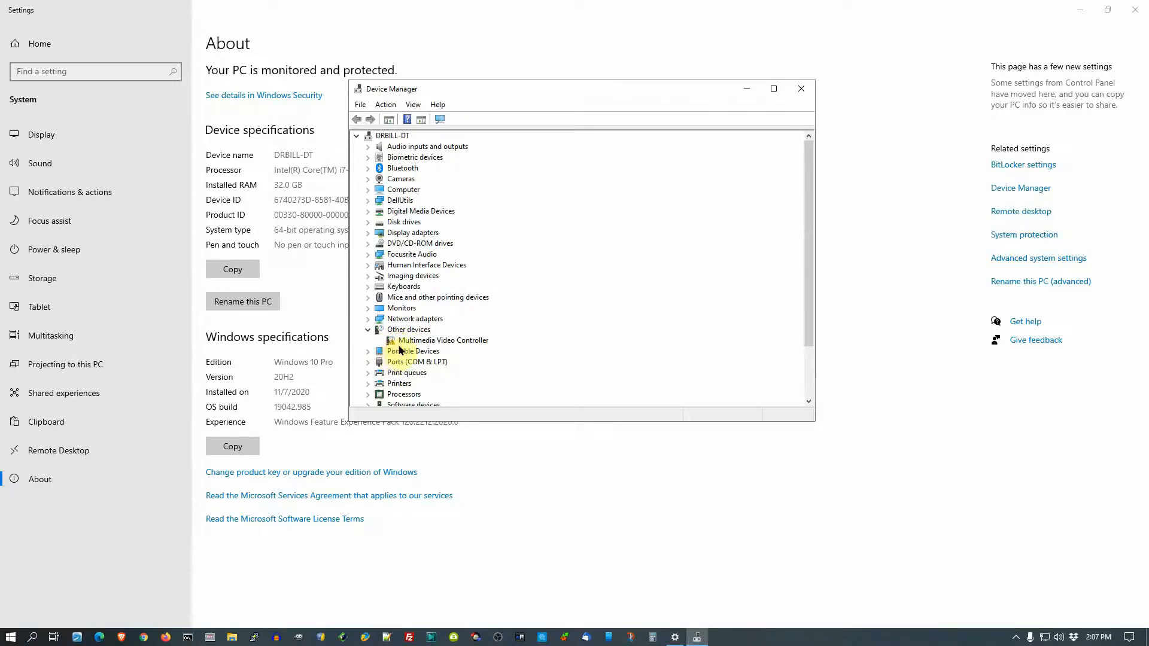
right_click(436, 342)
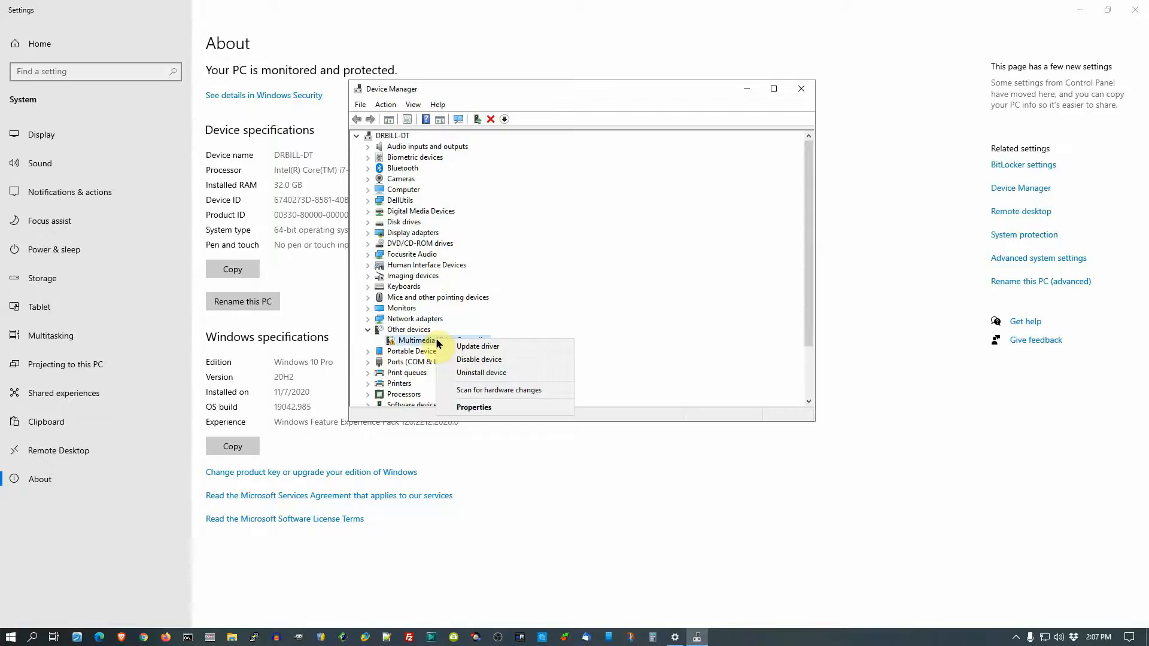
click(470, 346)
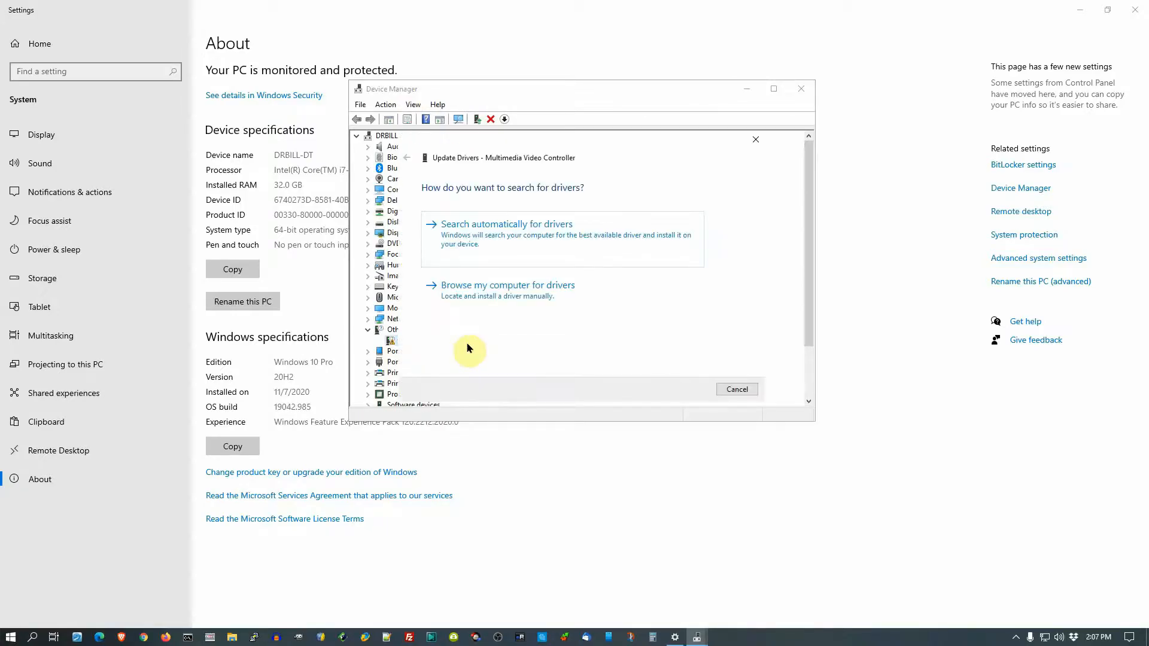
click(516, 291)
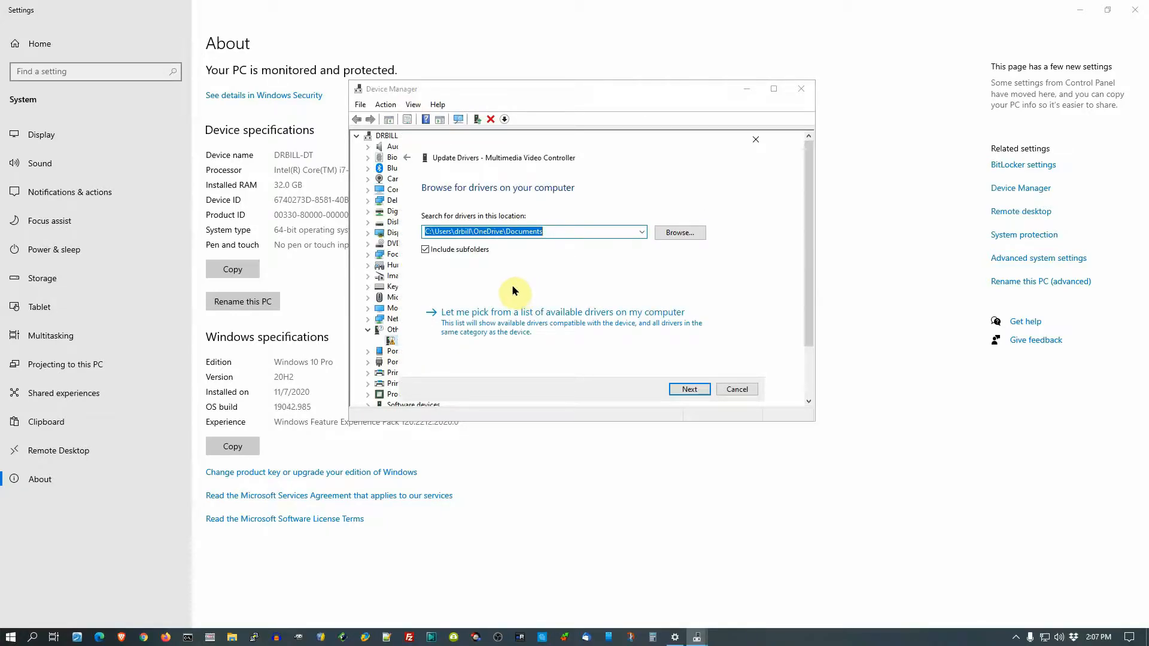
click(681, 234)
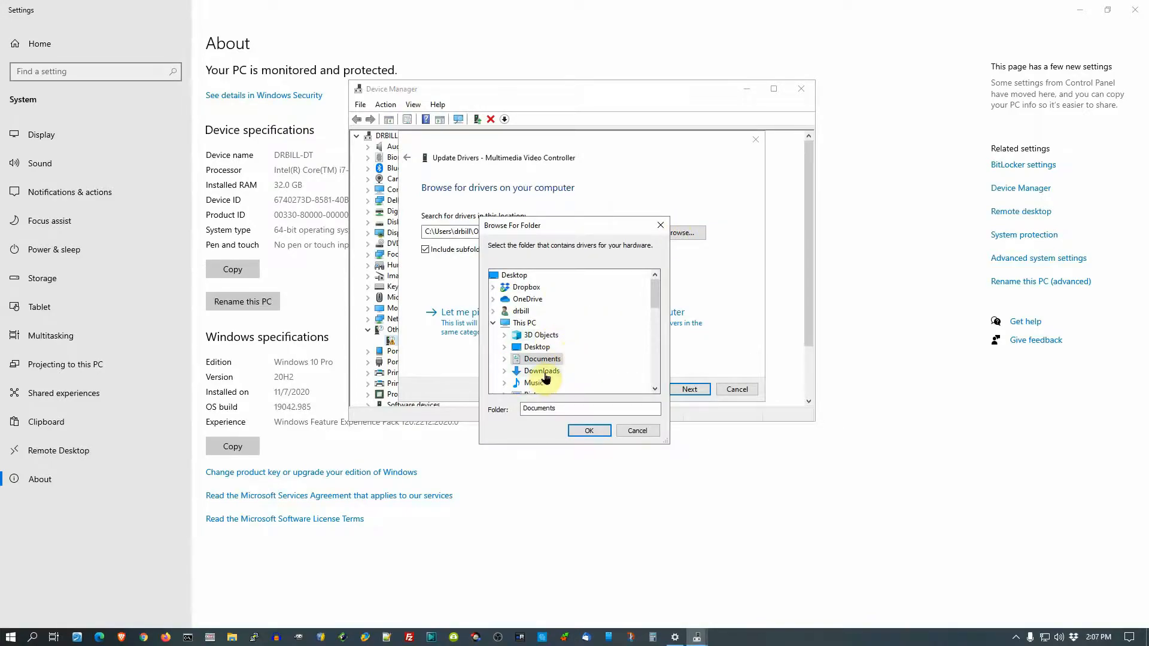
double_click(545, 371)
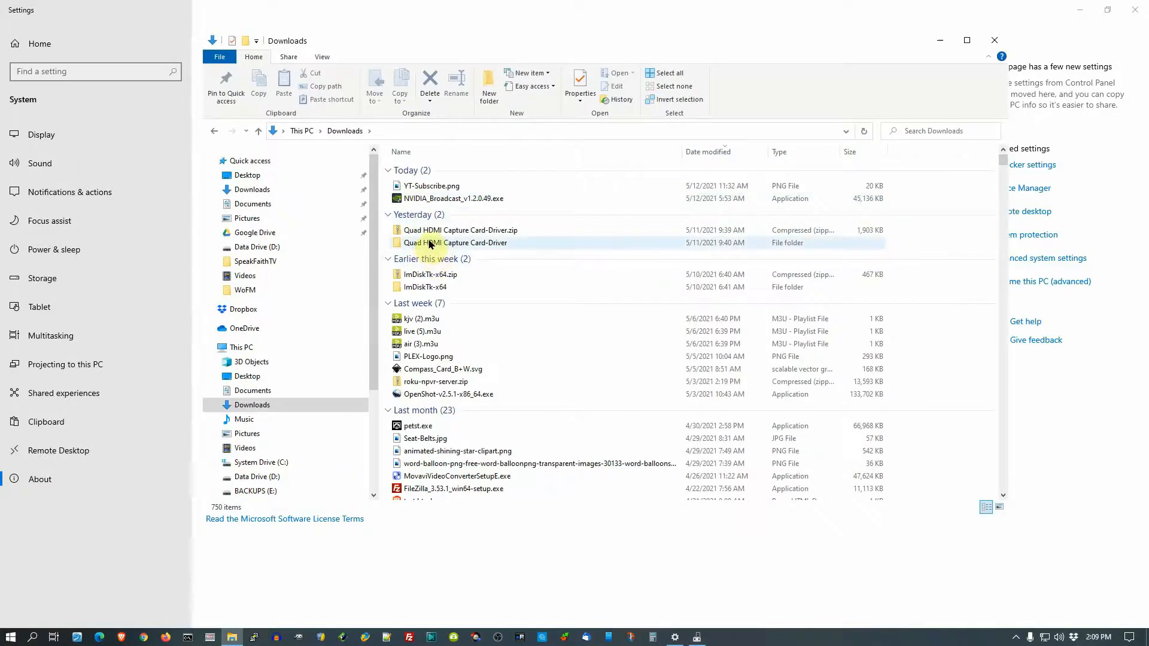
- Open the HDMI_4CH__Capture card Drives_20210116 folder inside the nested Quad HDMI Capture Card-Driver folders in Downloads
double_click(430, 243)
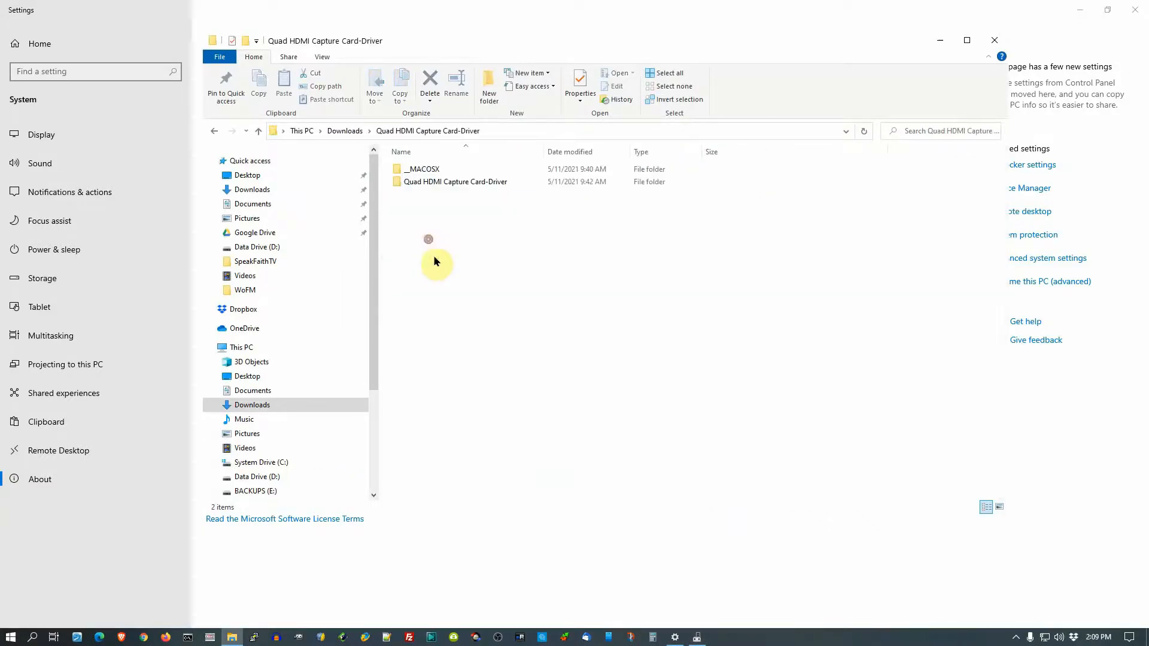
double_click(425, 184)
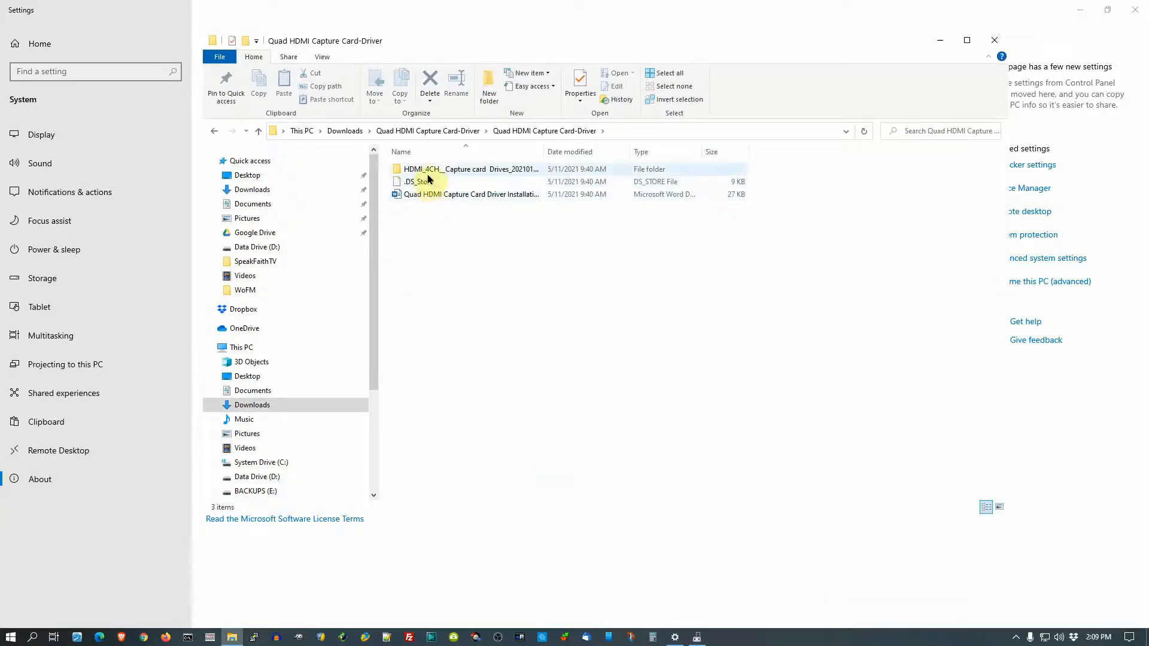
double_click(431, 169)
key(Down)
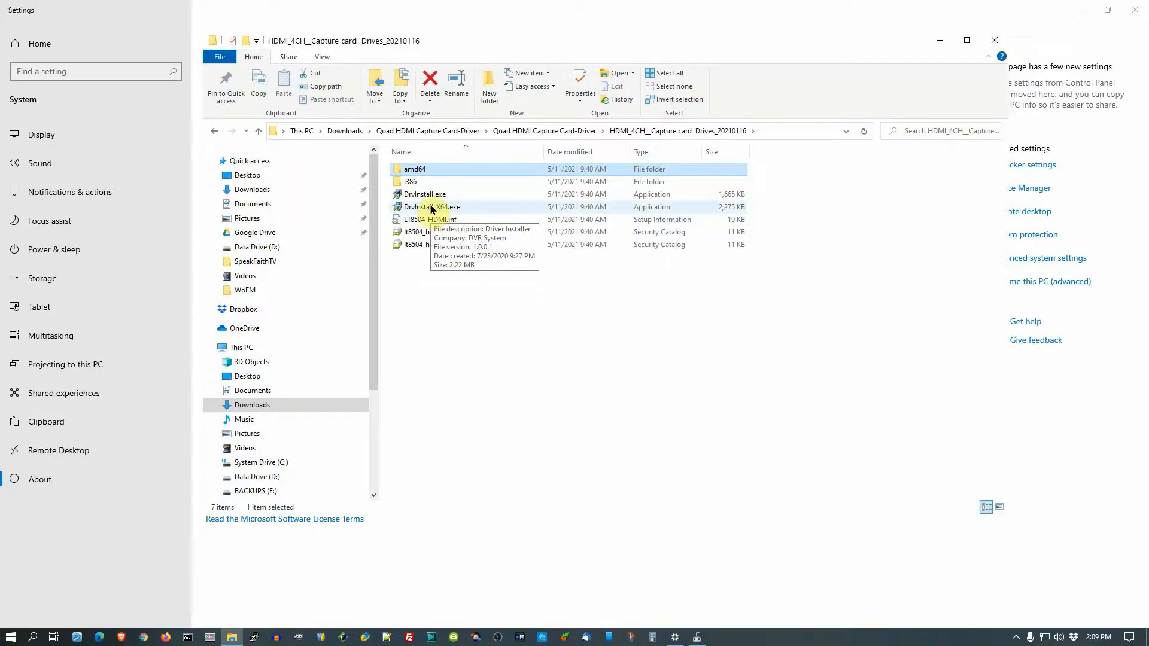
- Run DrvInstall_X64.exe despite the SmartScreen block, install the video capture card driver, and close the installer
double_click(431, 207)
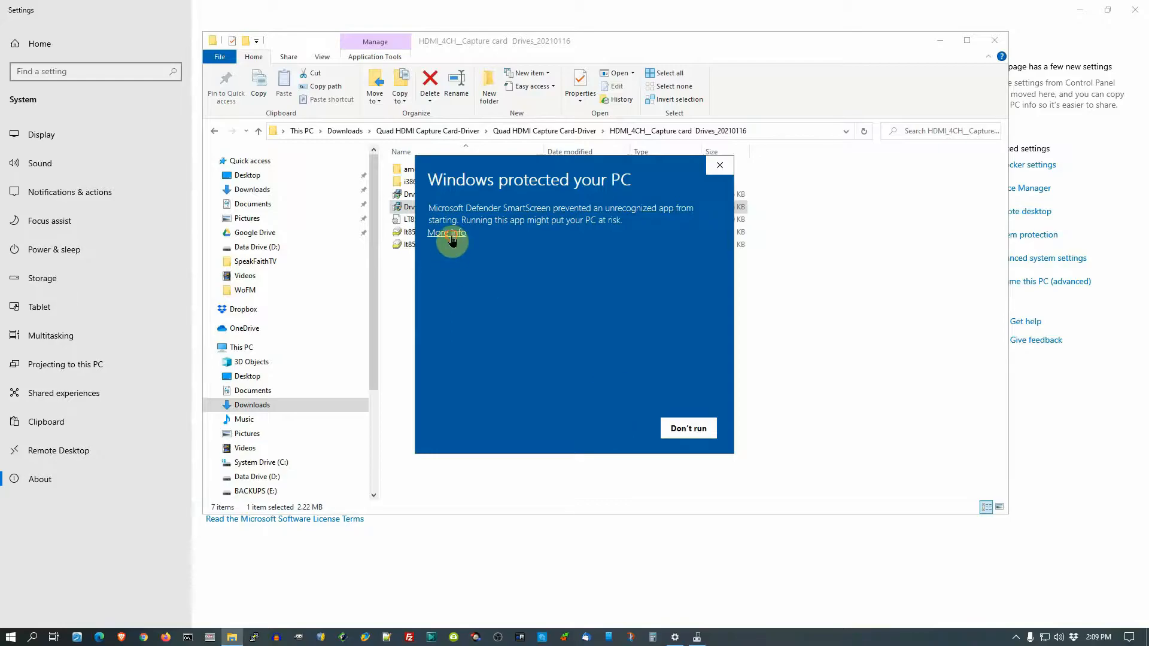
click(446, 232)
click(621, 435)
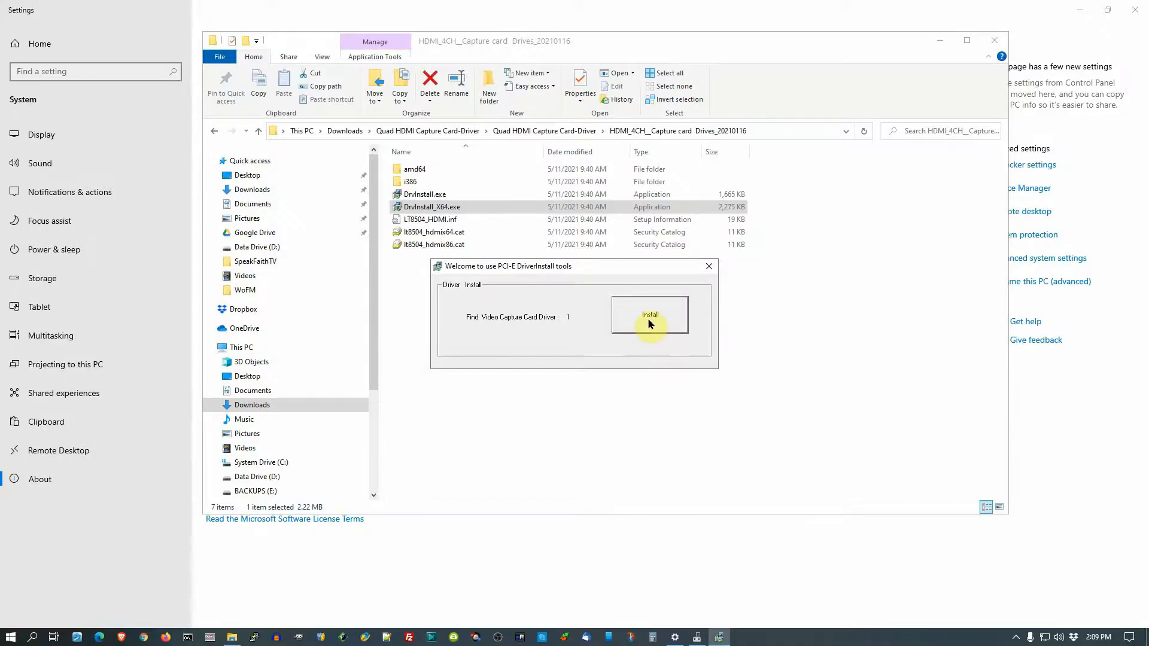
click(650, 324)
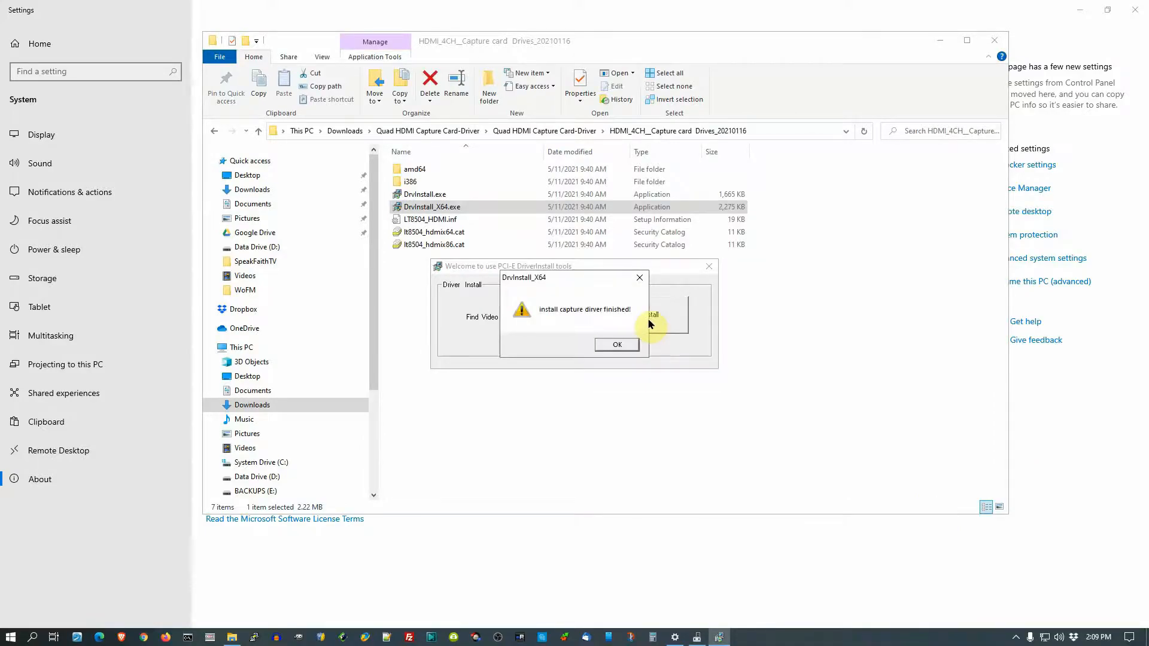
click(616, 346)
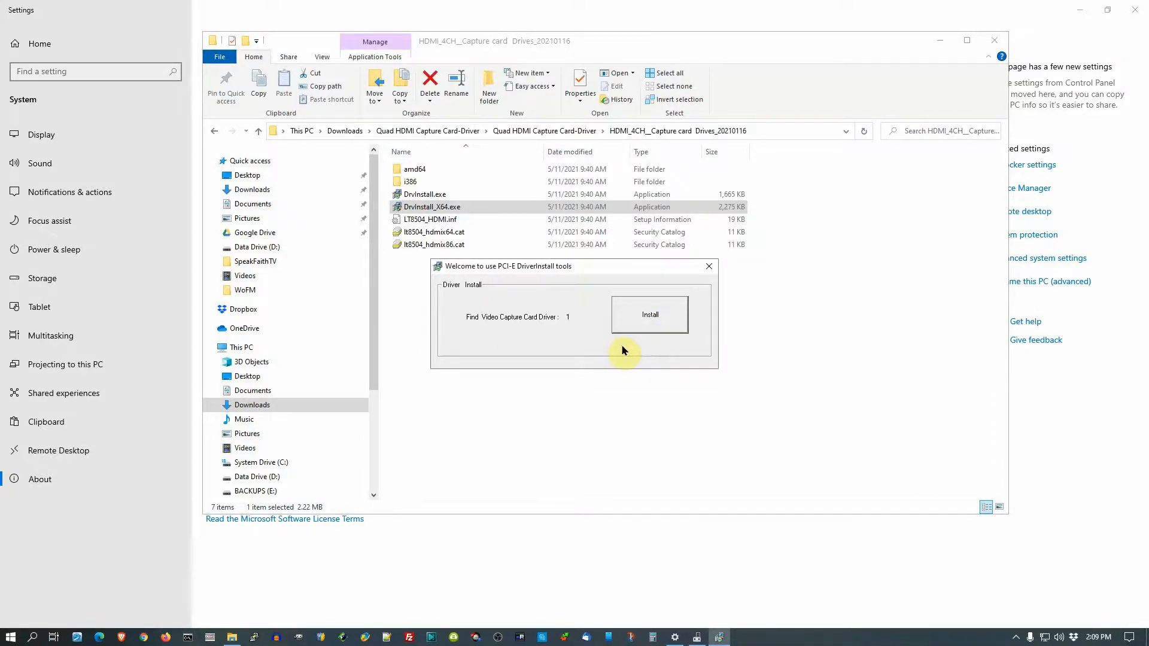
click(708, 266)
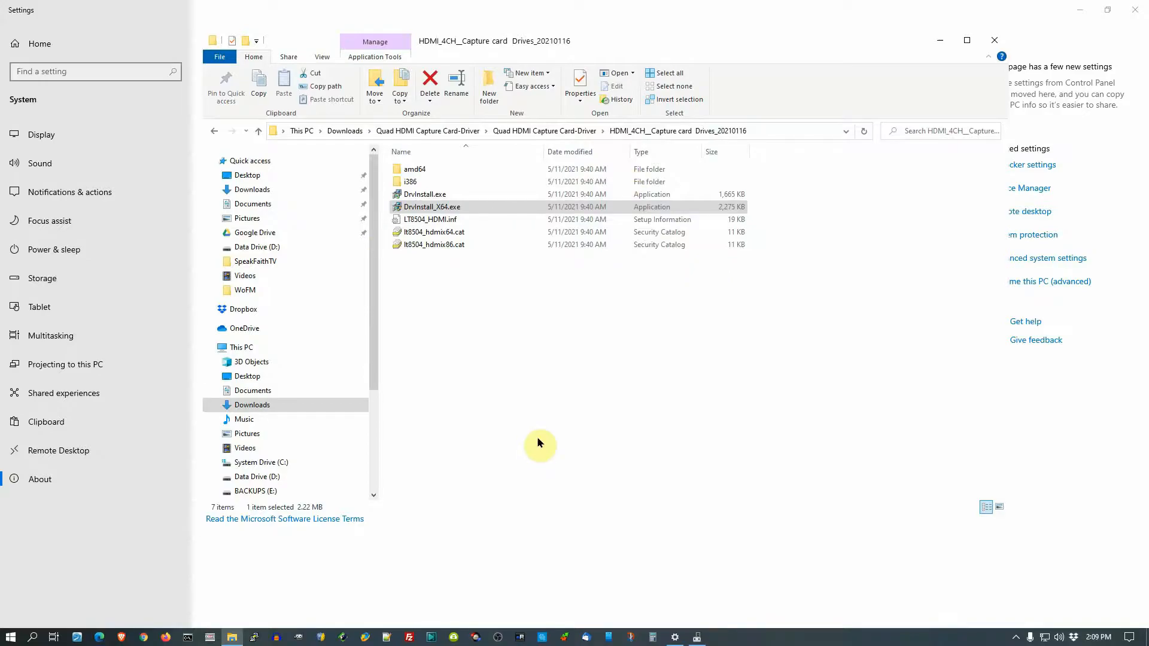
- Reopen Device Manager from Settings and check the Sound, video and game controllers category for the capture card
click(675, 637)
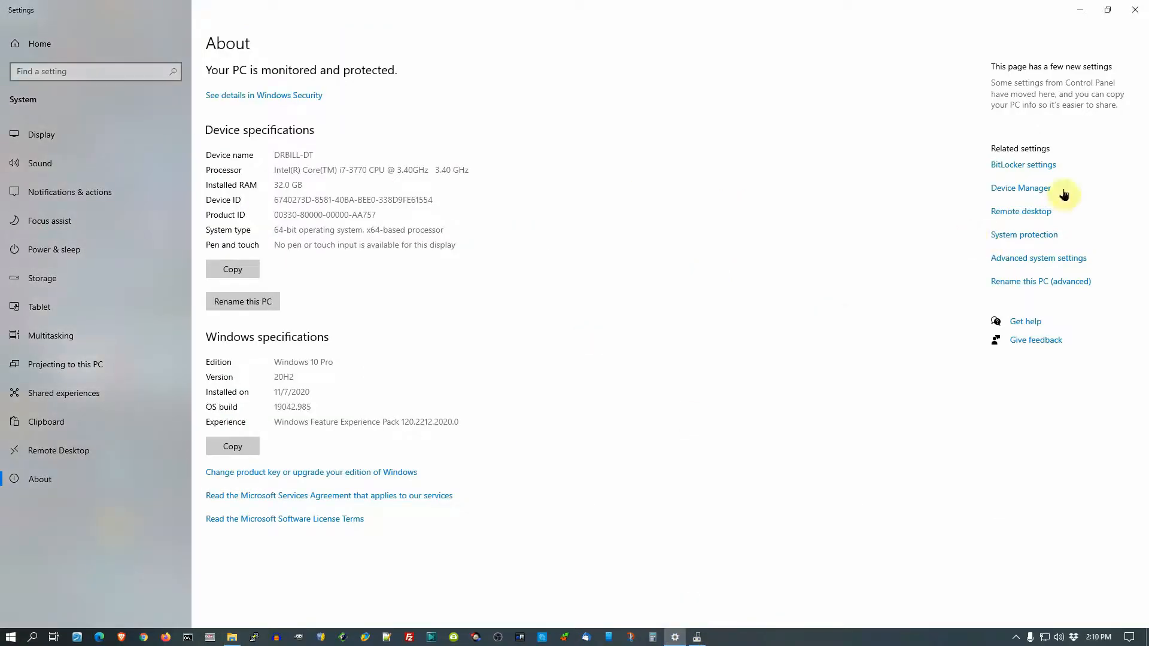
click(1042, 187)
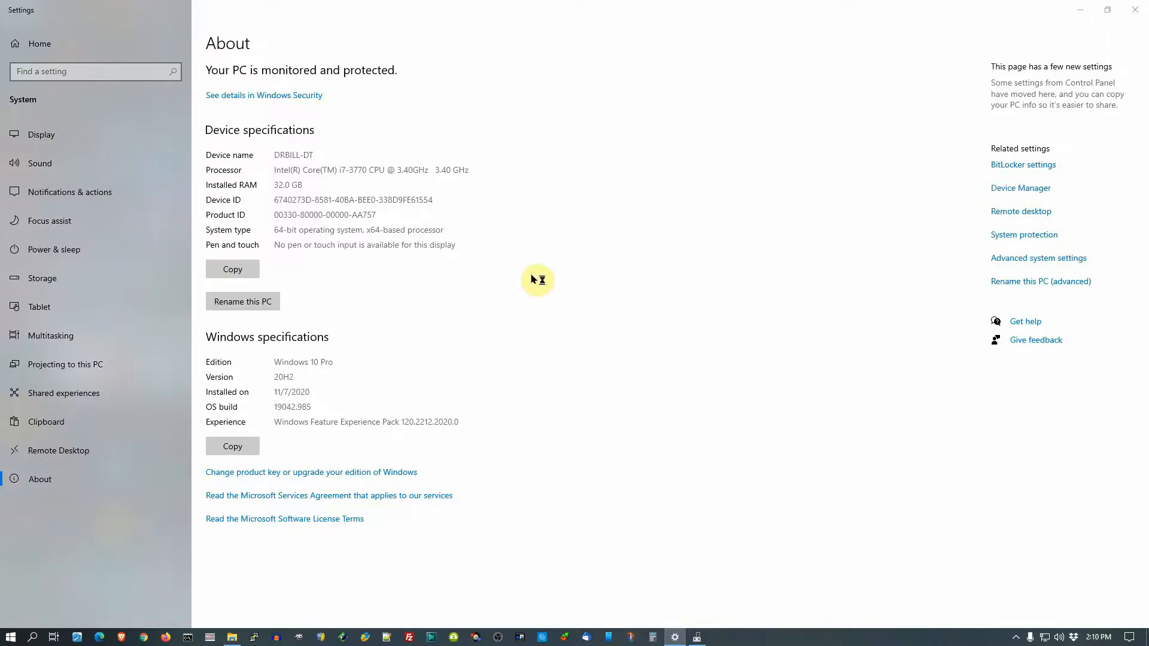
scroll(220, 243, down, 2)
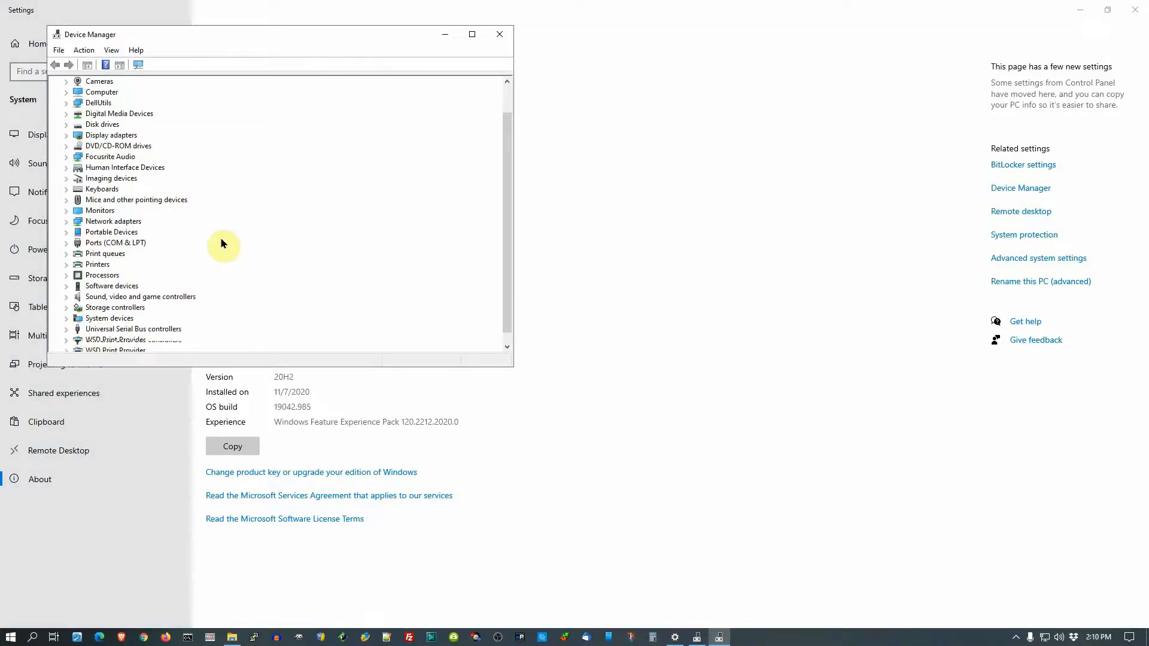
click(66, 297)
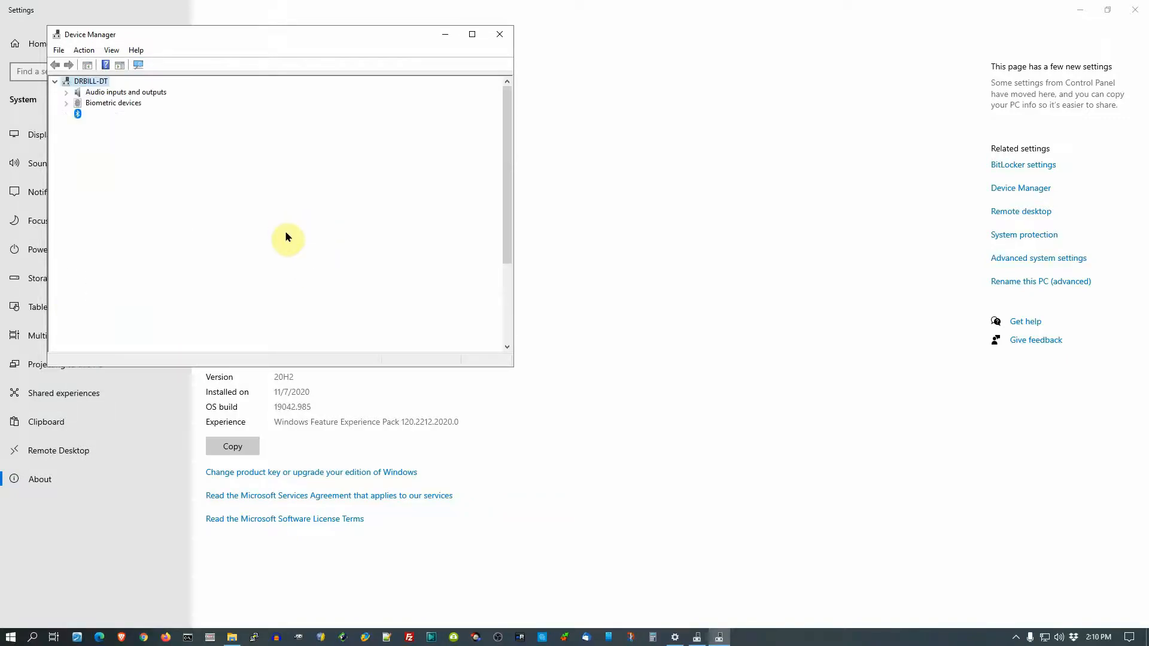
scroll(284, 231, down, 1)
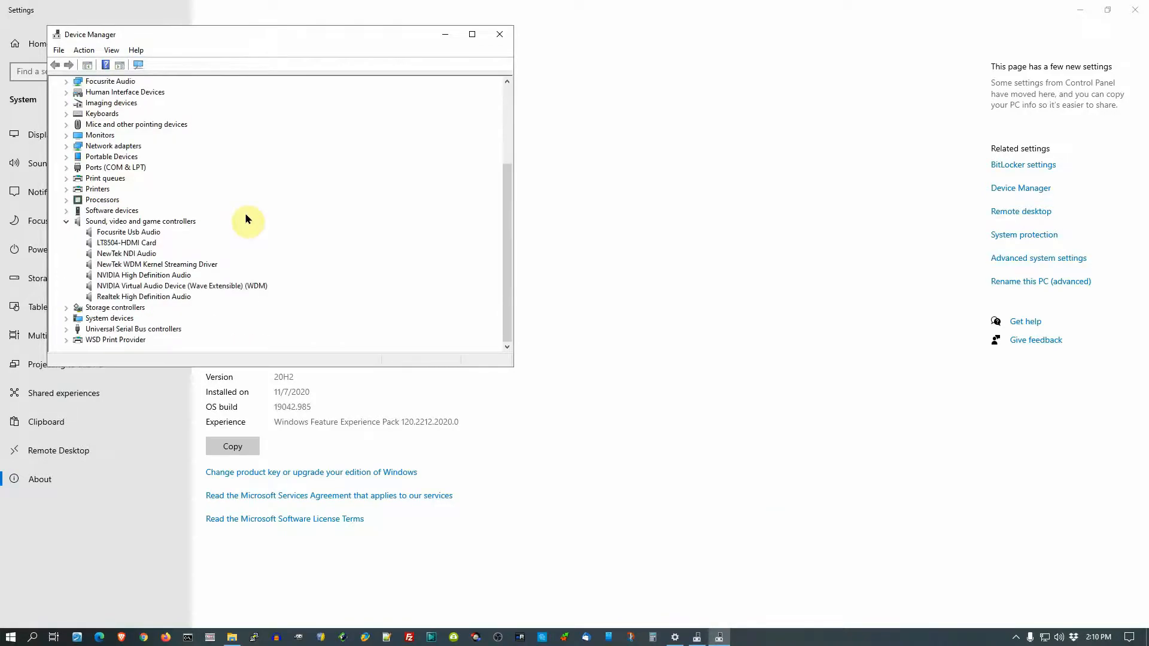
scroll(253, 224, up, 4)
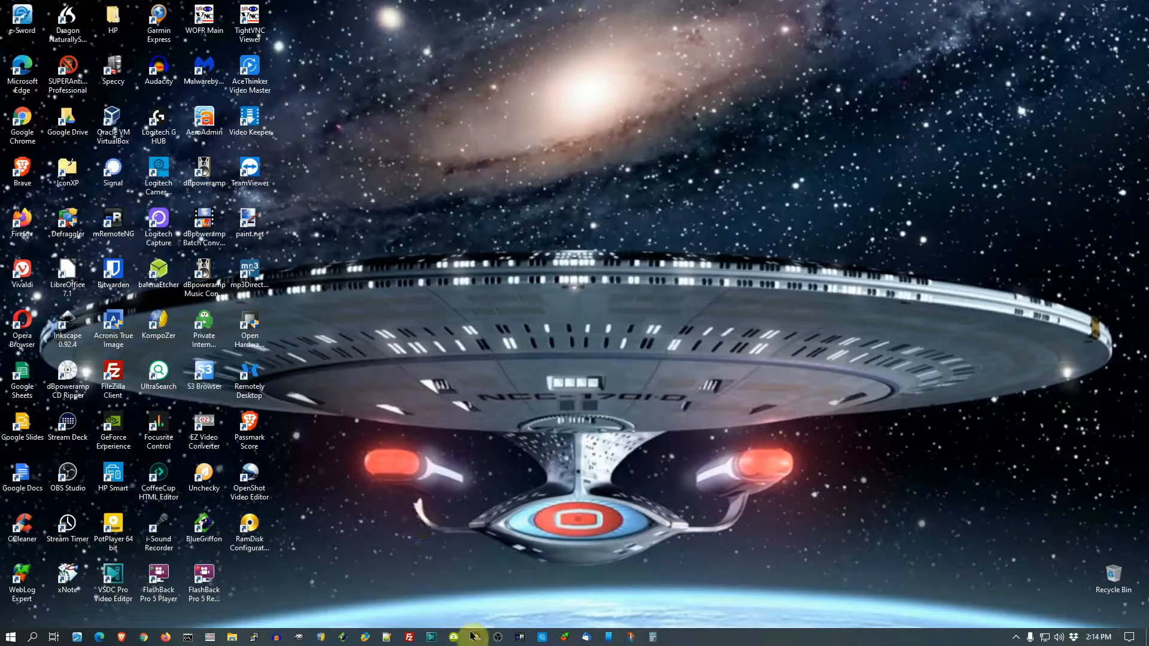
- Launch OBS Studio from the desktop and maximize its window
click(502, 638)
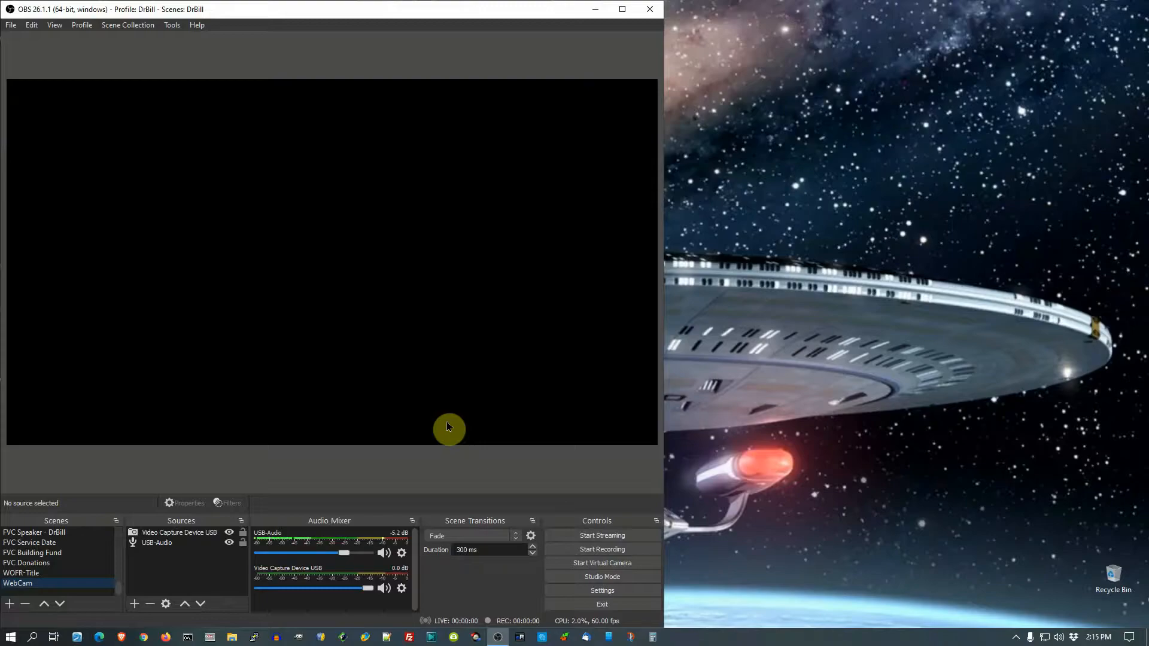
click(658, 11)
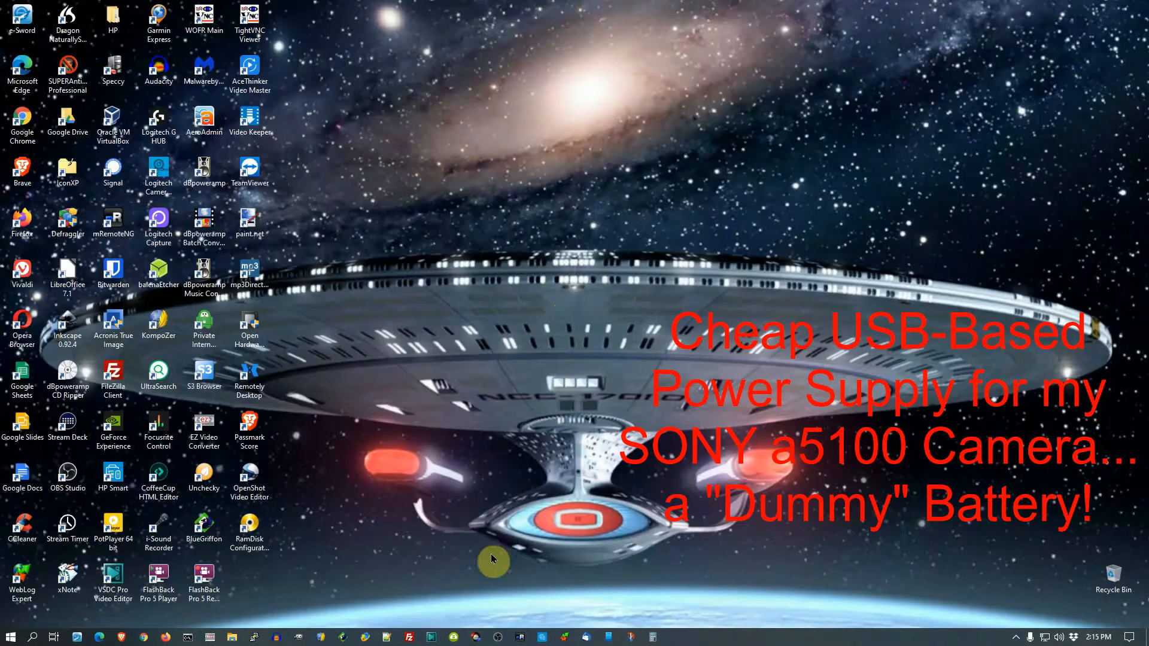
click(497, 638)
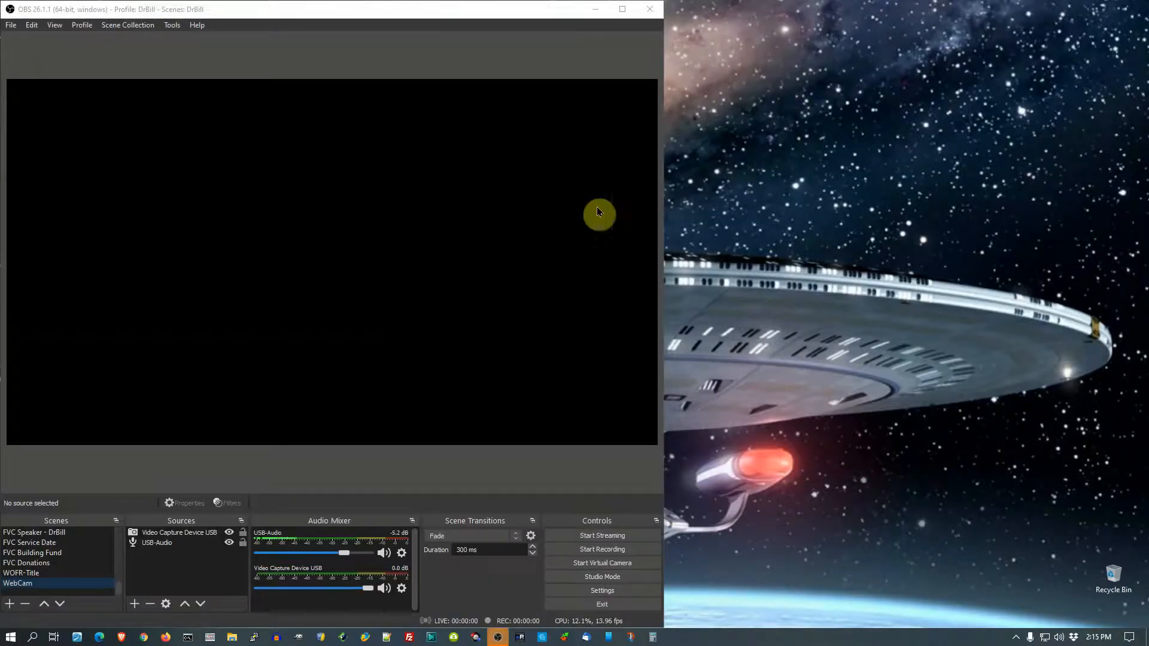
click(628, 7)
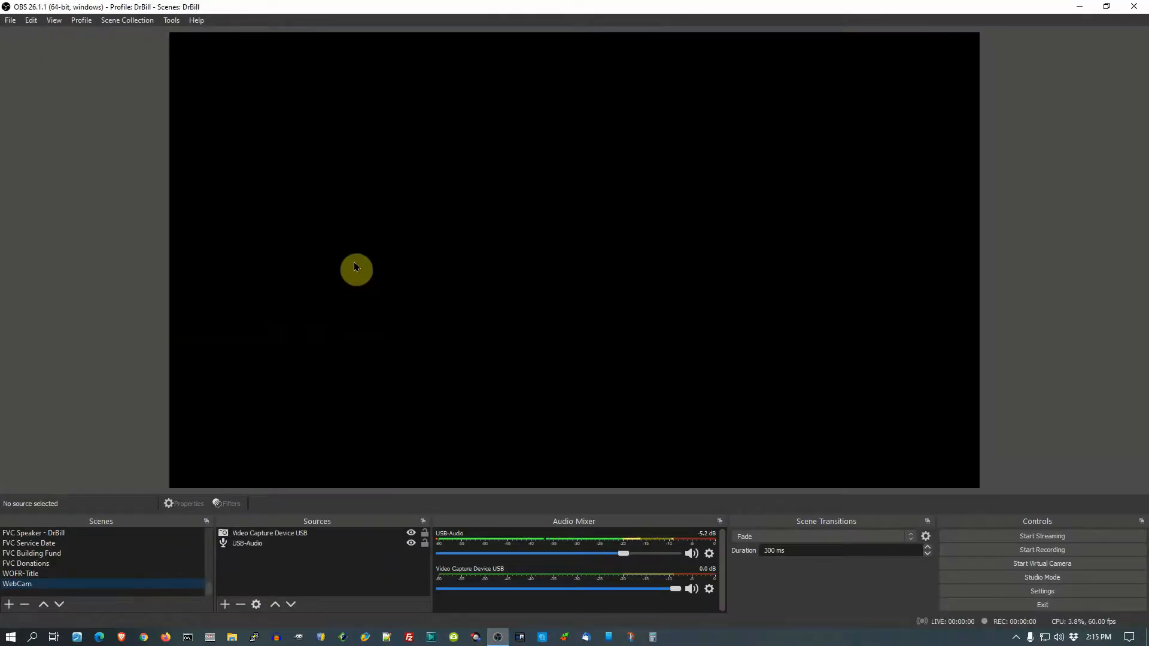
- Set the Video Capture Device USB source to HD Video 1 (LT8504-HDMI Card) with the Resolution/FPS Type at Device Default
click(276, 534)
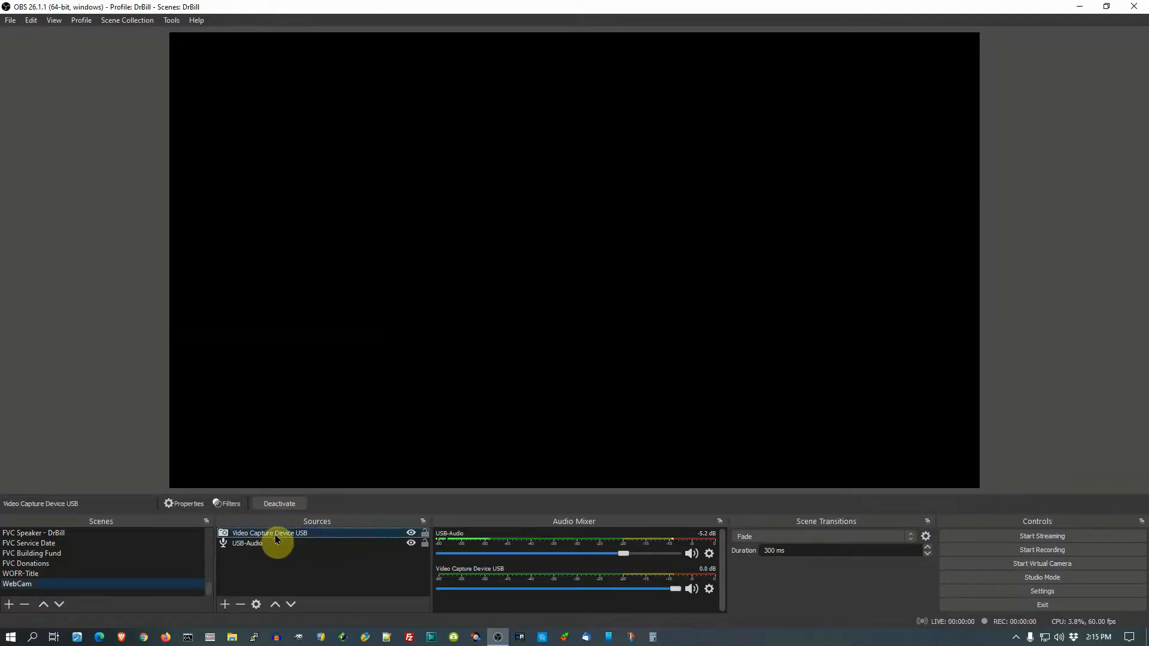
double_click(276, 538)
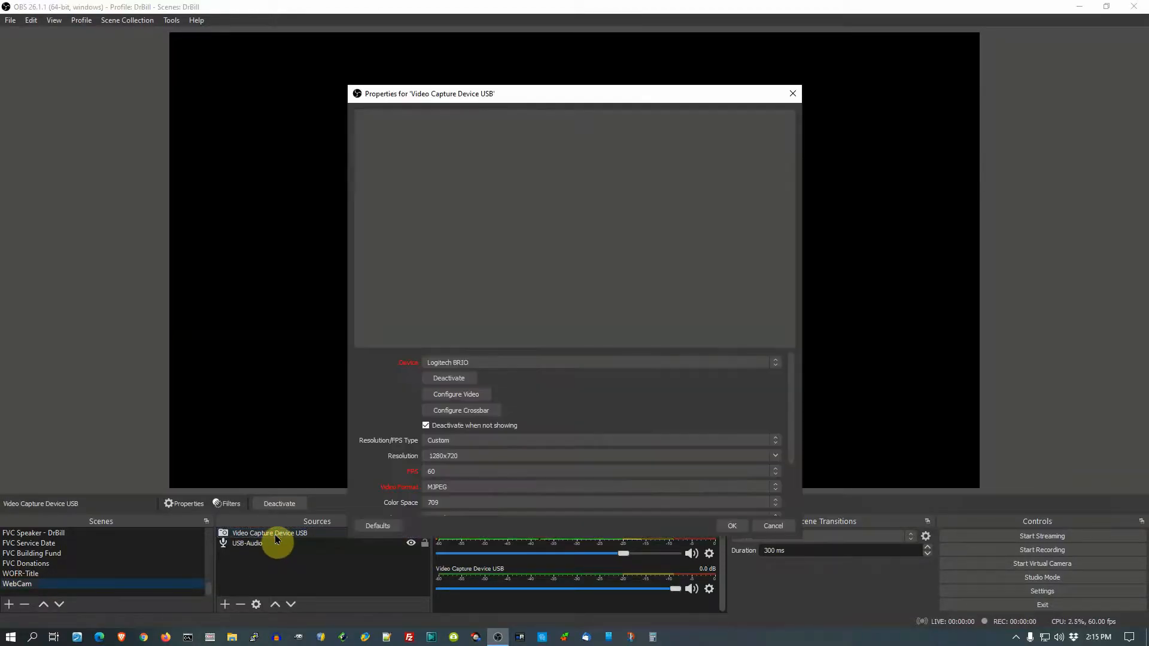
click(480, 363)
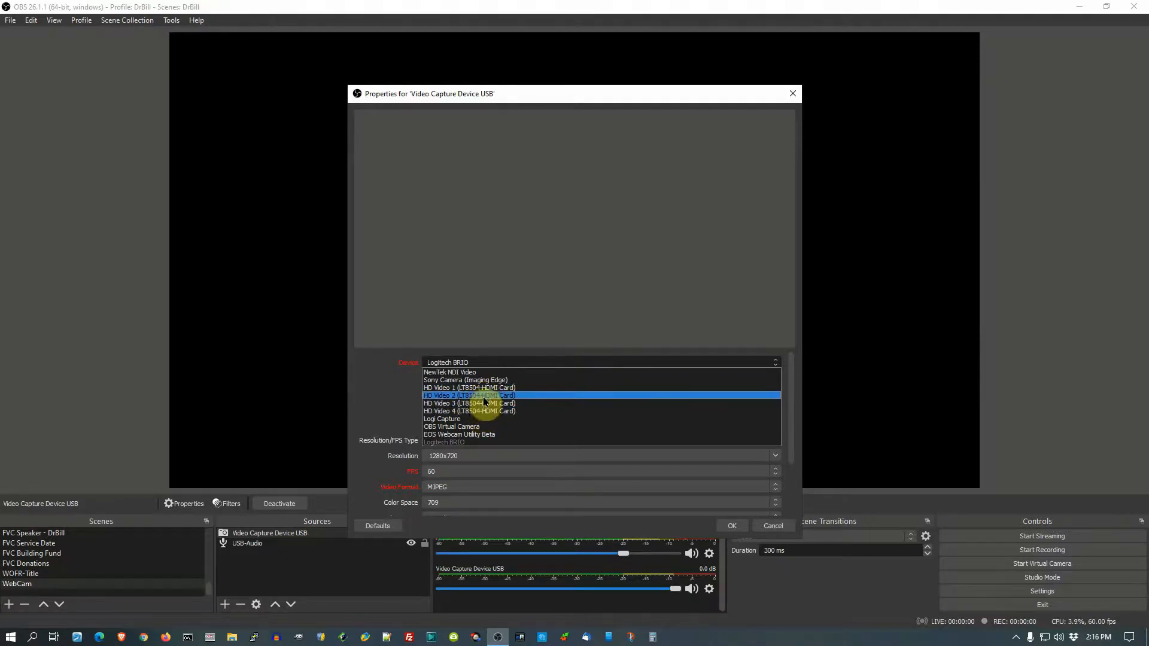
click(486, 389)
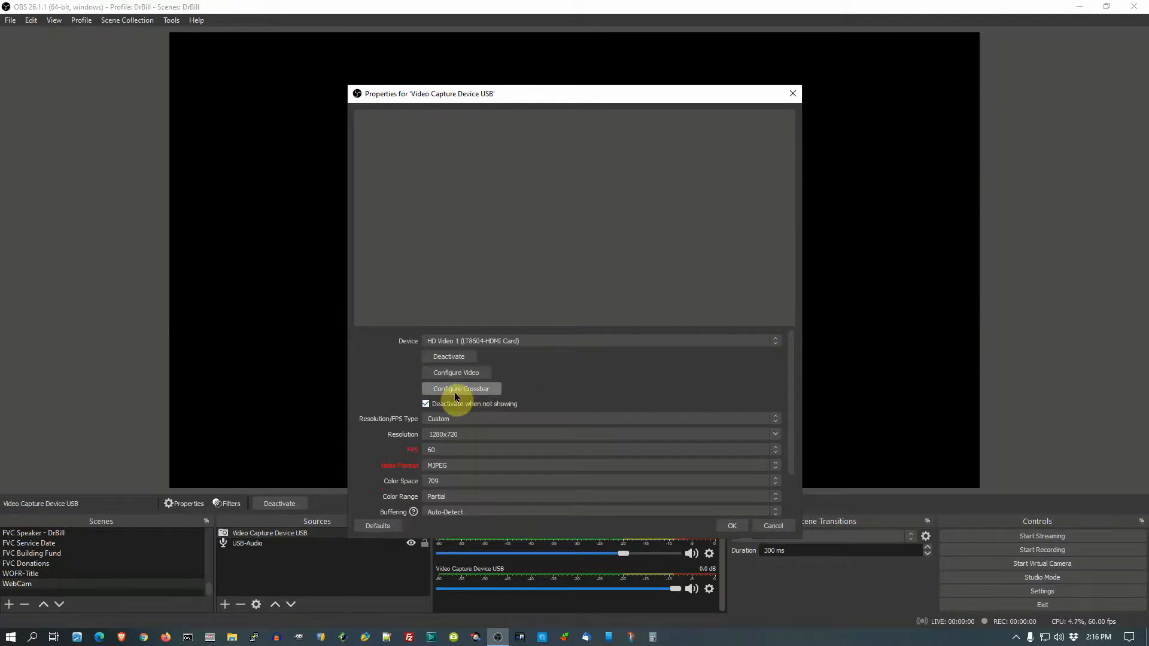
click(456, 419)
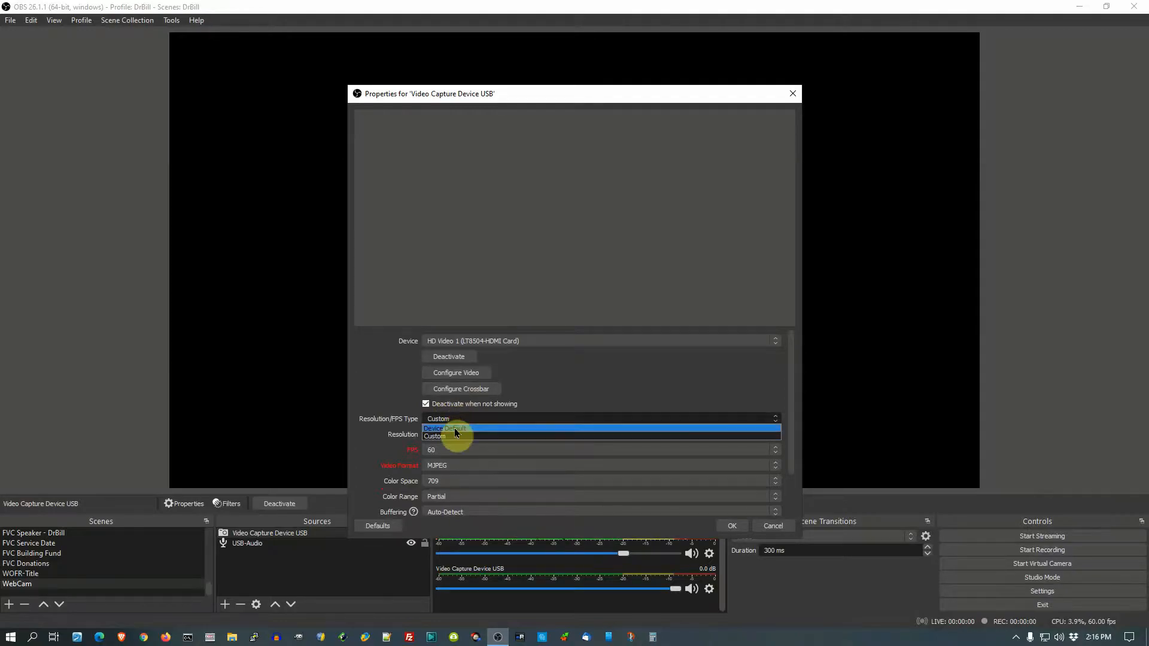
click(457, 429)
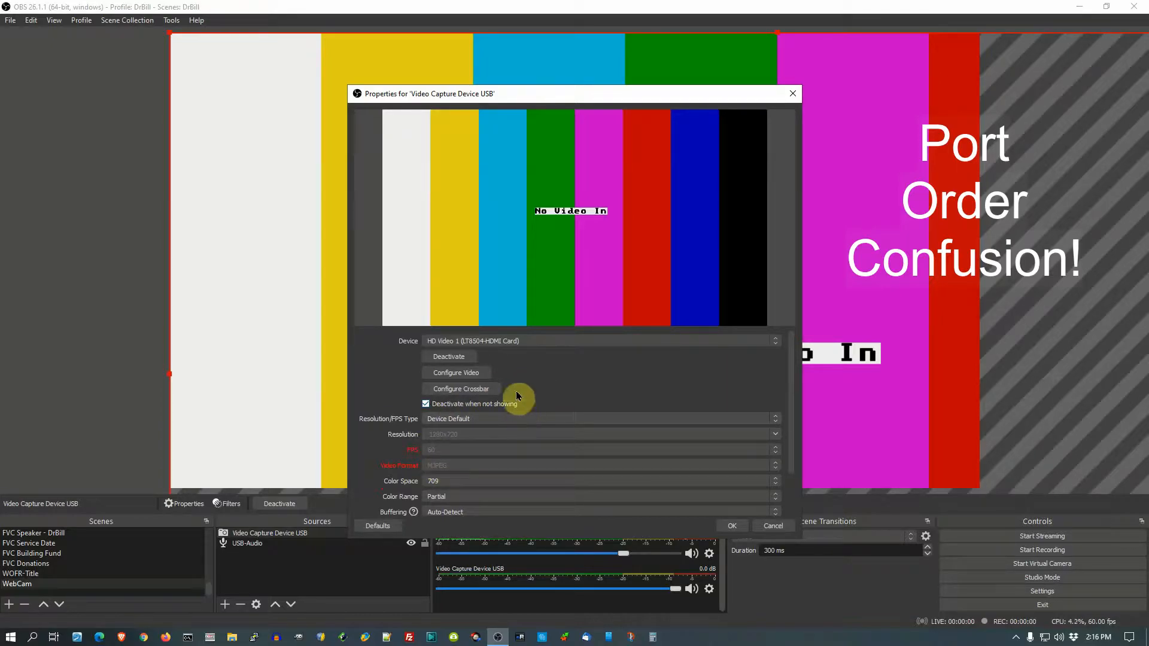
- Try HD Video 2 (LT8504-HDMI Card) as the source's device and settle on HD Video 4 (LT8504-HDMI Card)
click(526, 341)
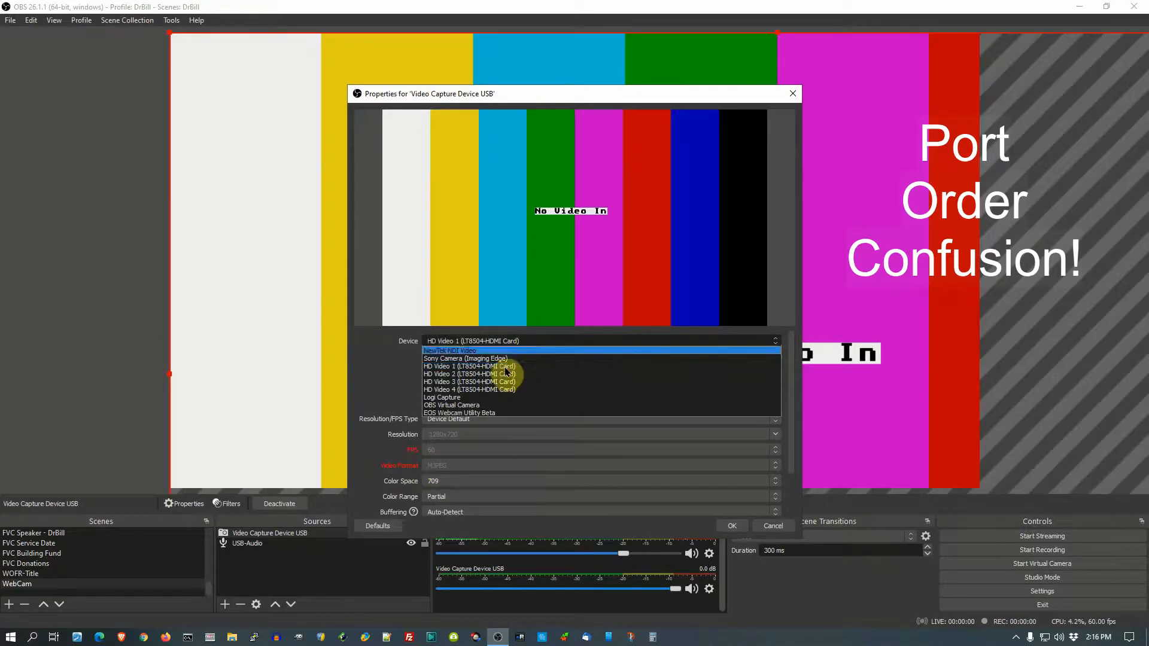
click(505, 374)
click(519, 341)
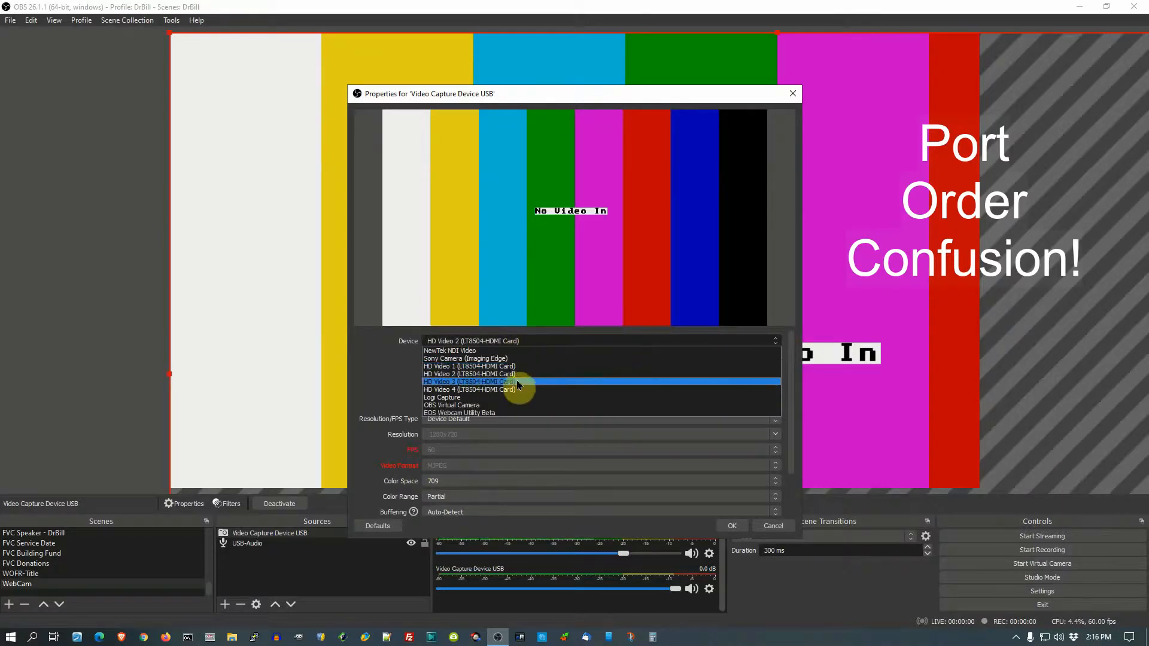
click(518, 390)
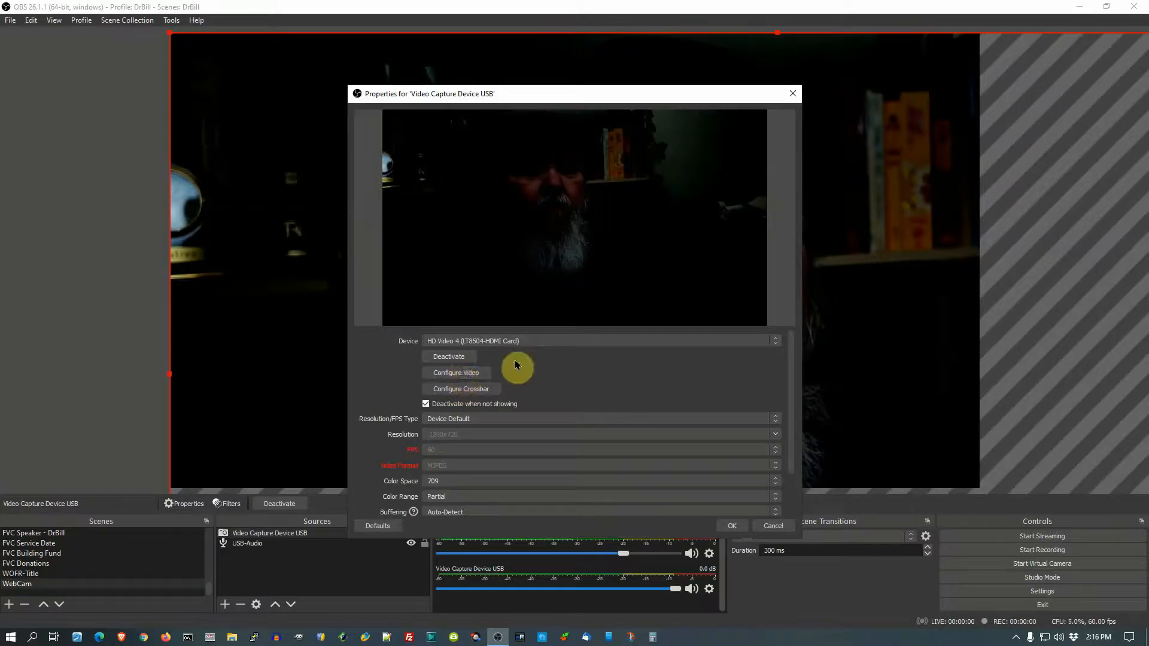
- Set the Video Capture Device USB source to a Custom resolution of 1920x1080 with the YUY2 video format and accept the properties
click(472, 419)
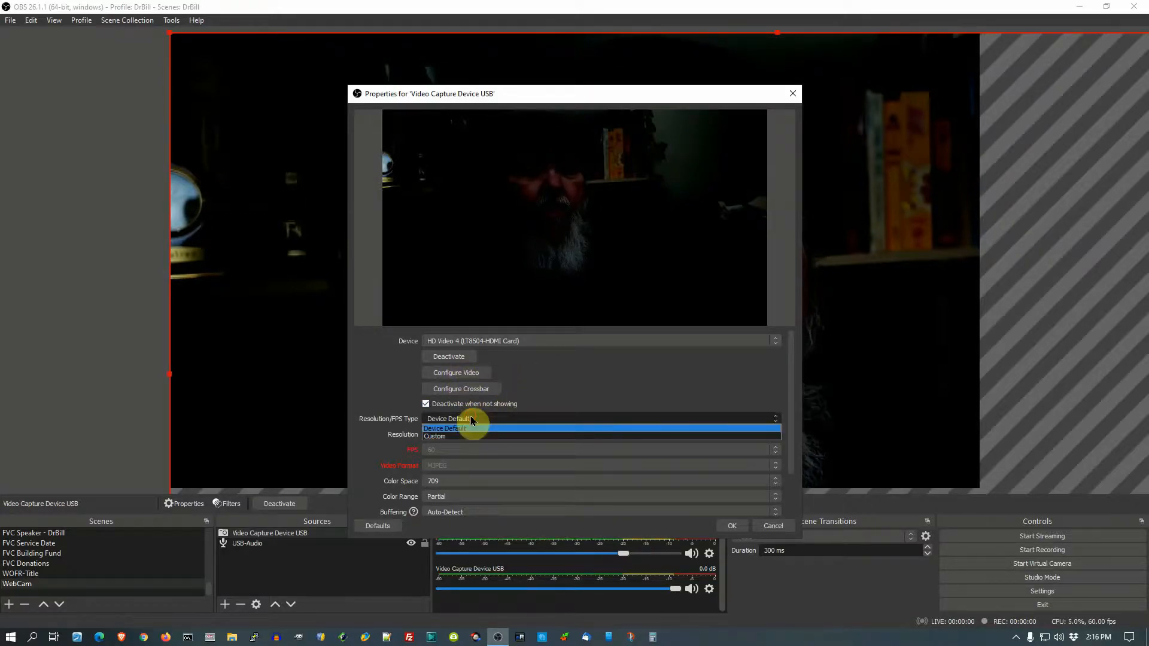
click(465, 436)
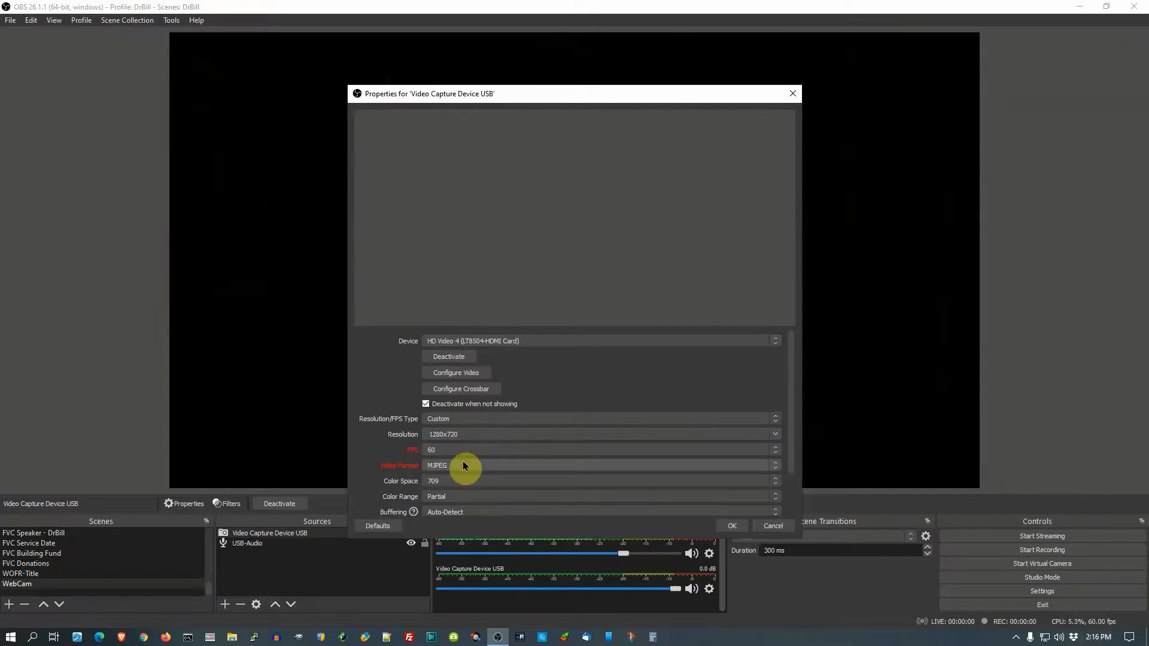
click(775, 436)
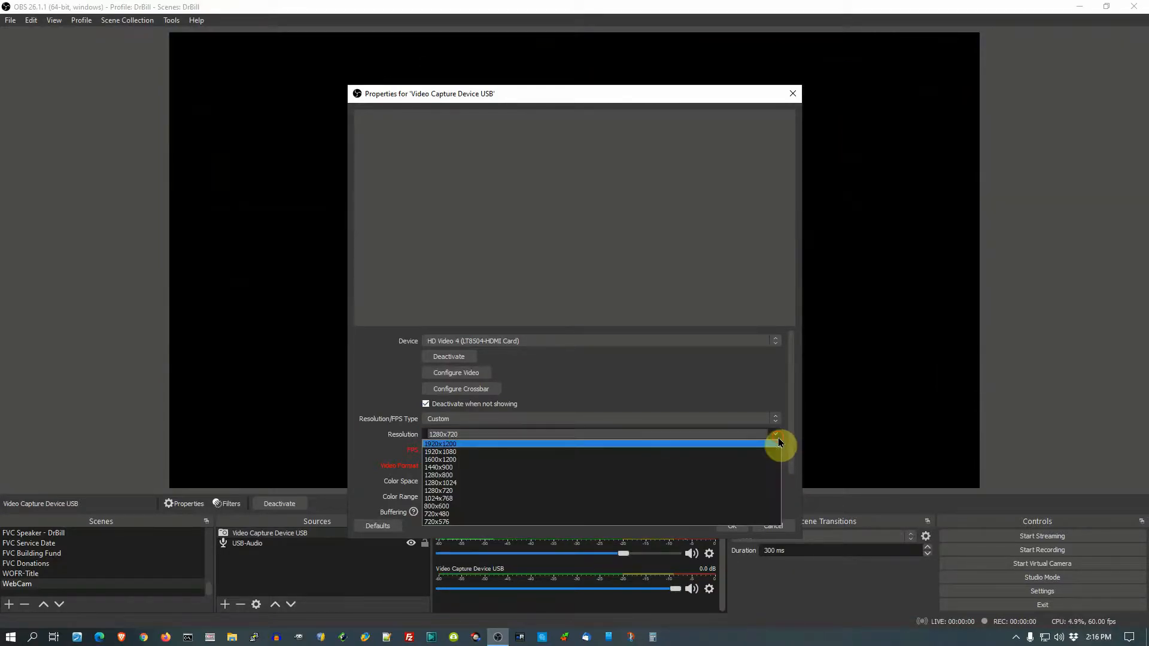
click(444, 452)
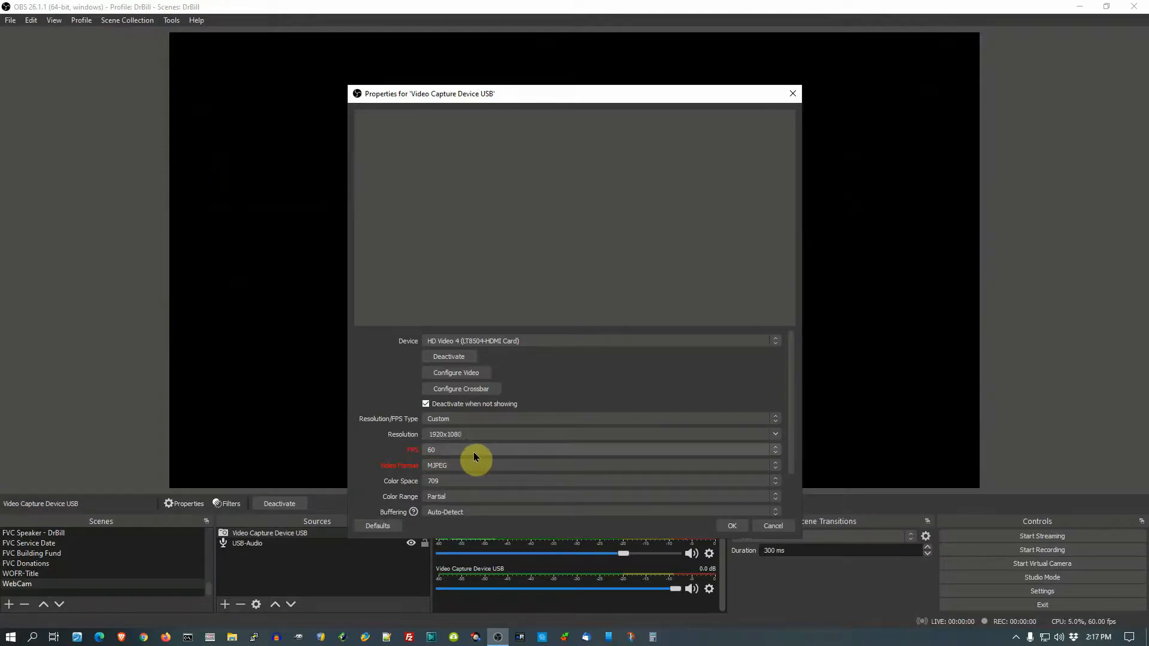
click(462, 466)
click(456, 487)
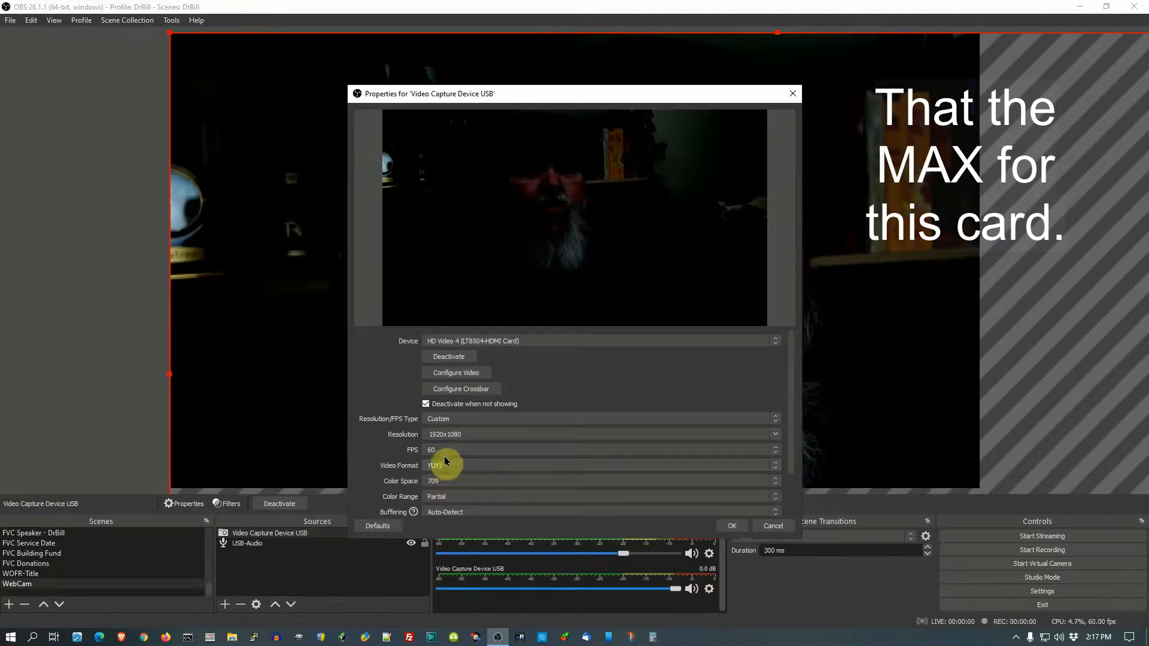
click(732, 526)
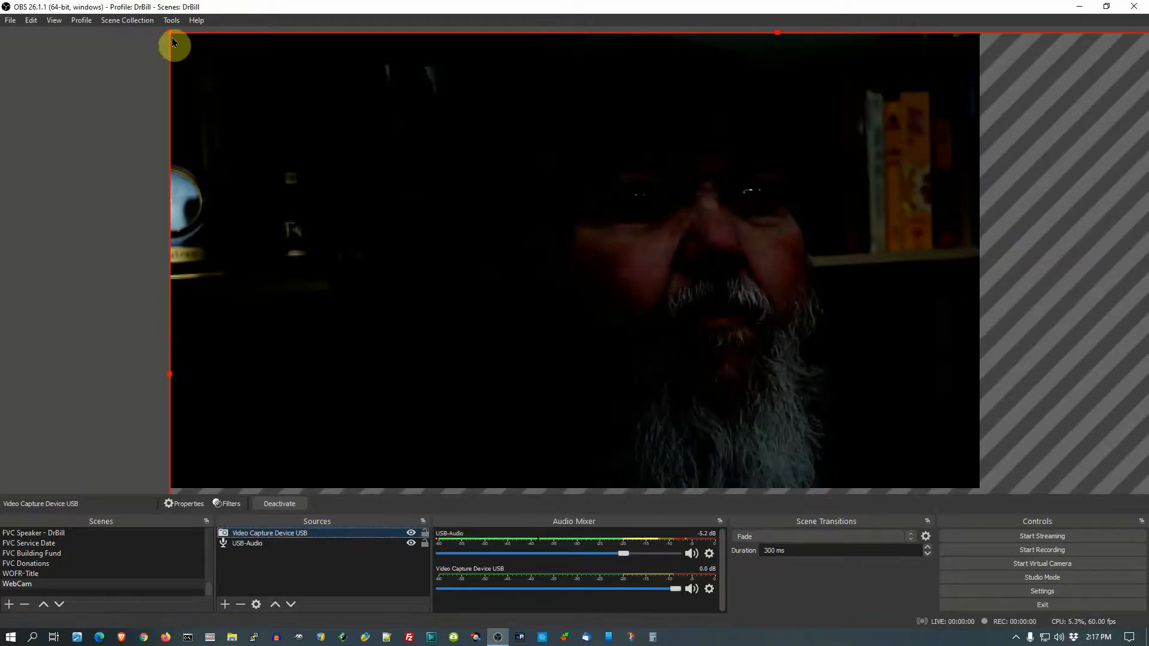
- Scale down the USB capture source, align it with the canvas's upper-left corner and resize it to span the canvas
drag(283, 85, 762, 405)
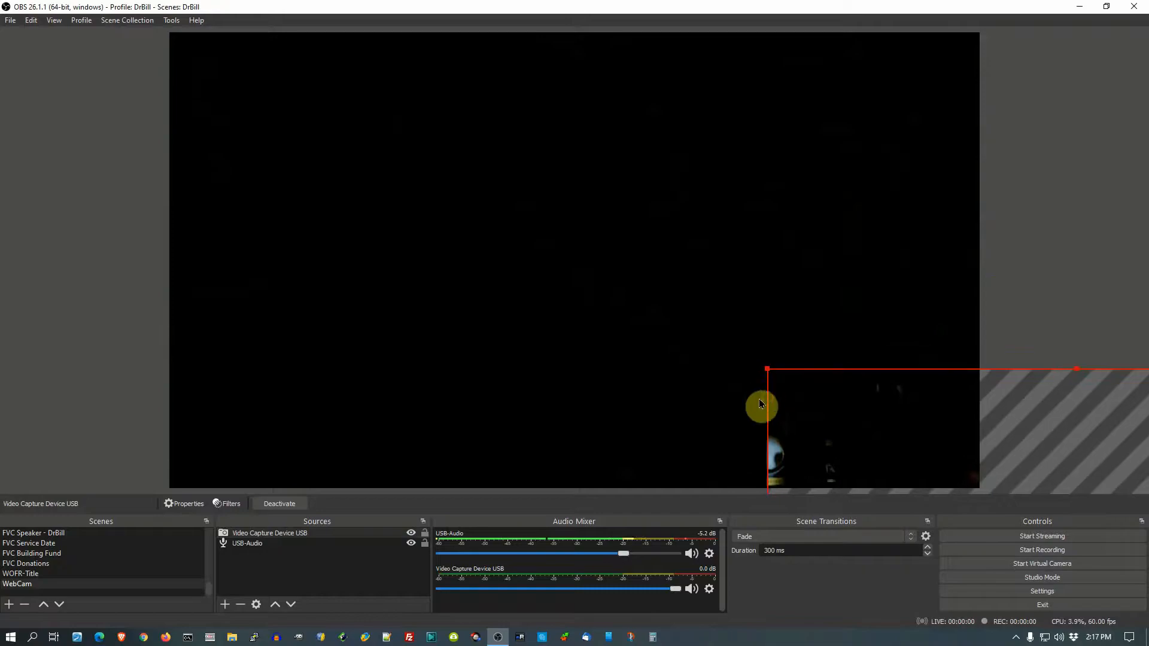
drag(860, 437, 261, 92)
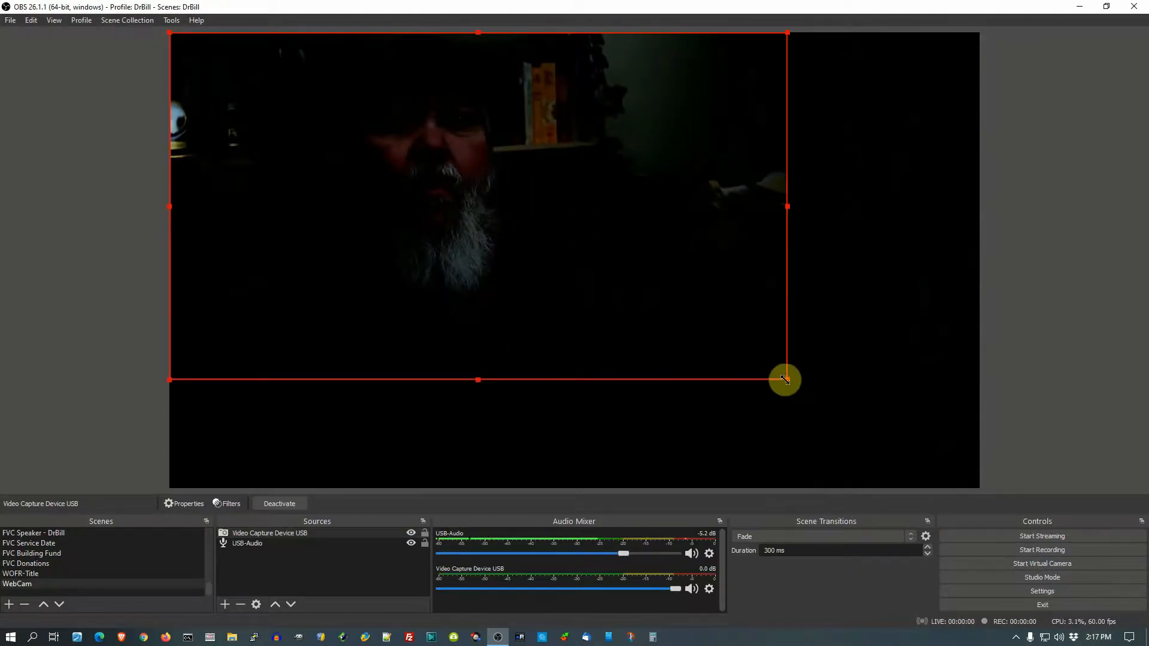
drag(786, 379, 975, 449)
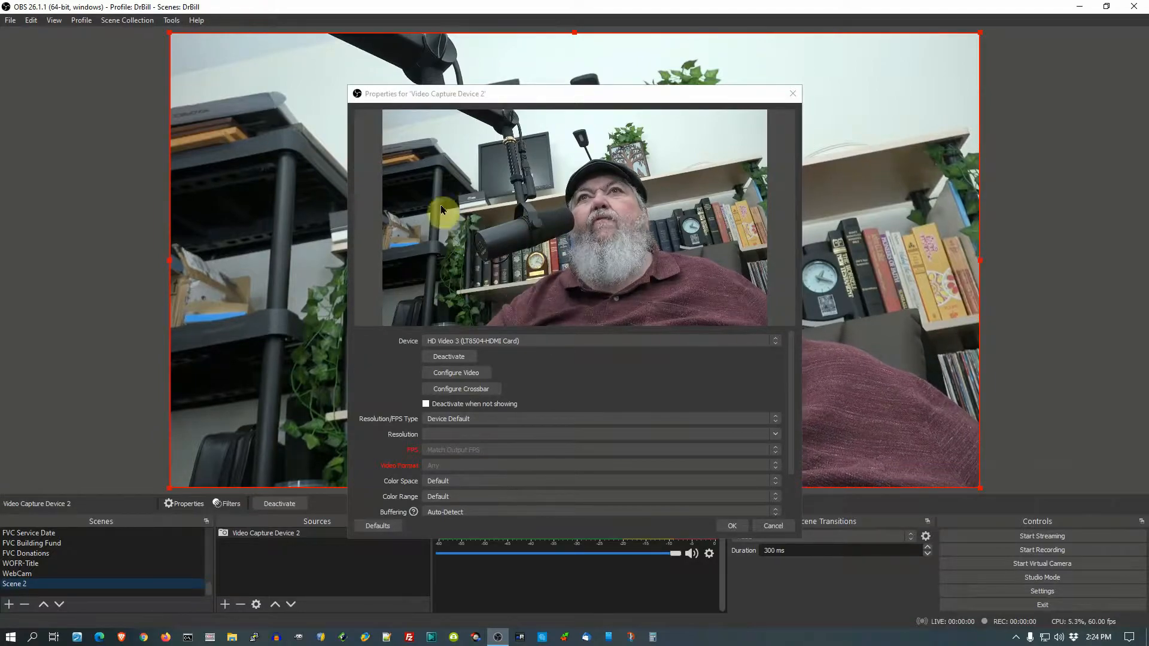
- Configure Video Capture Device 2 with a Custom resolution of 1920x1080, 60 FPS and the YUY2 video format
drag(510, 96, 279, 81)
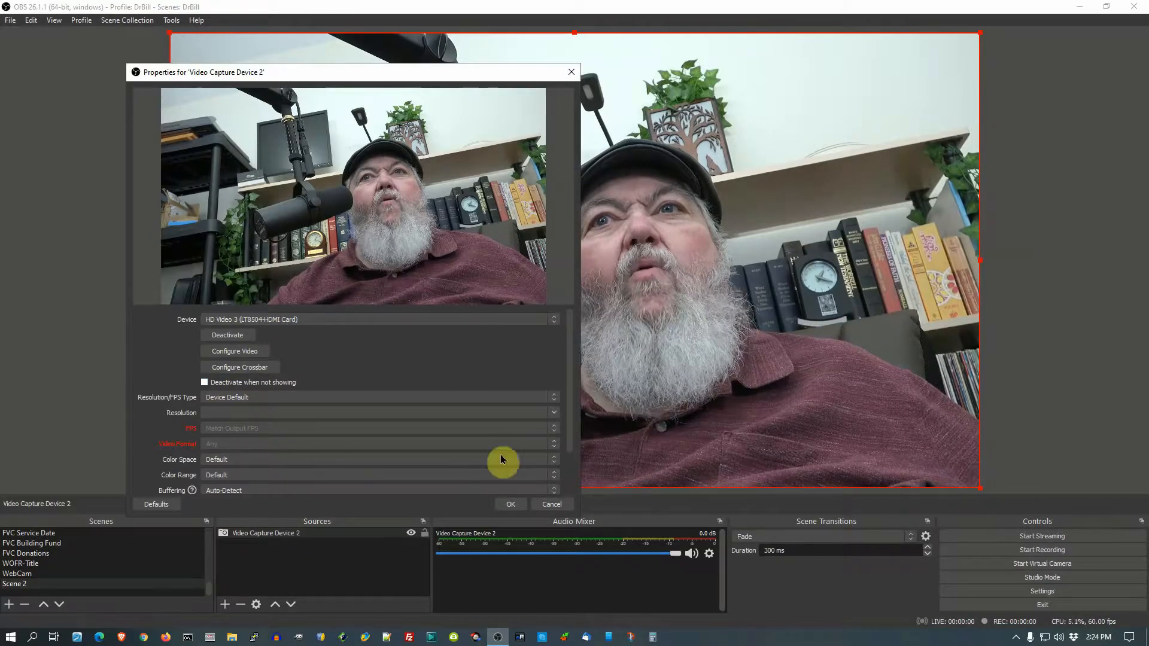
click(244, 399)
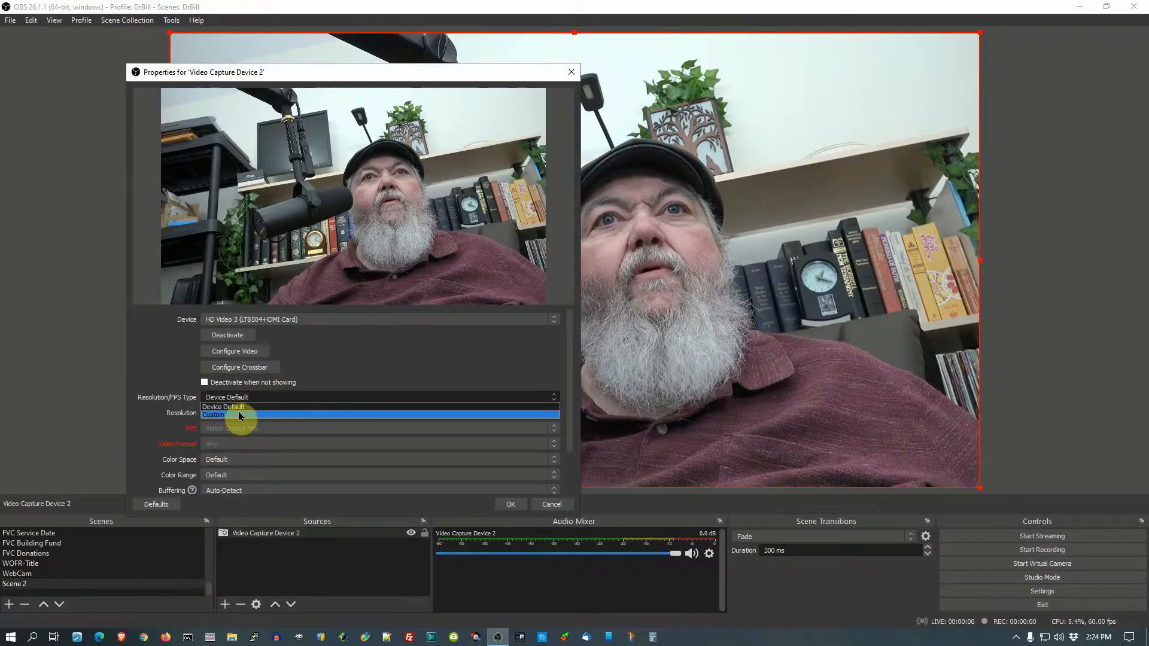
click(239, 414)
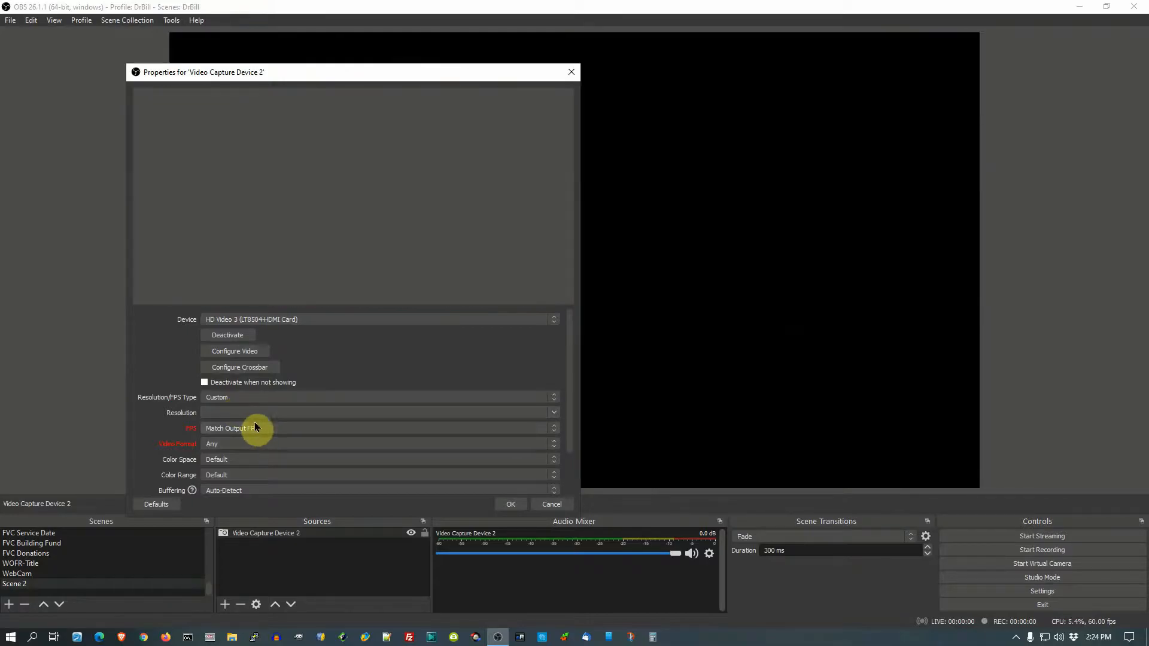
click(555, 416)
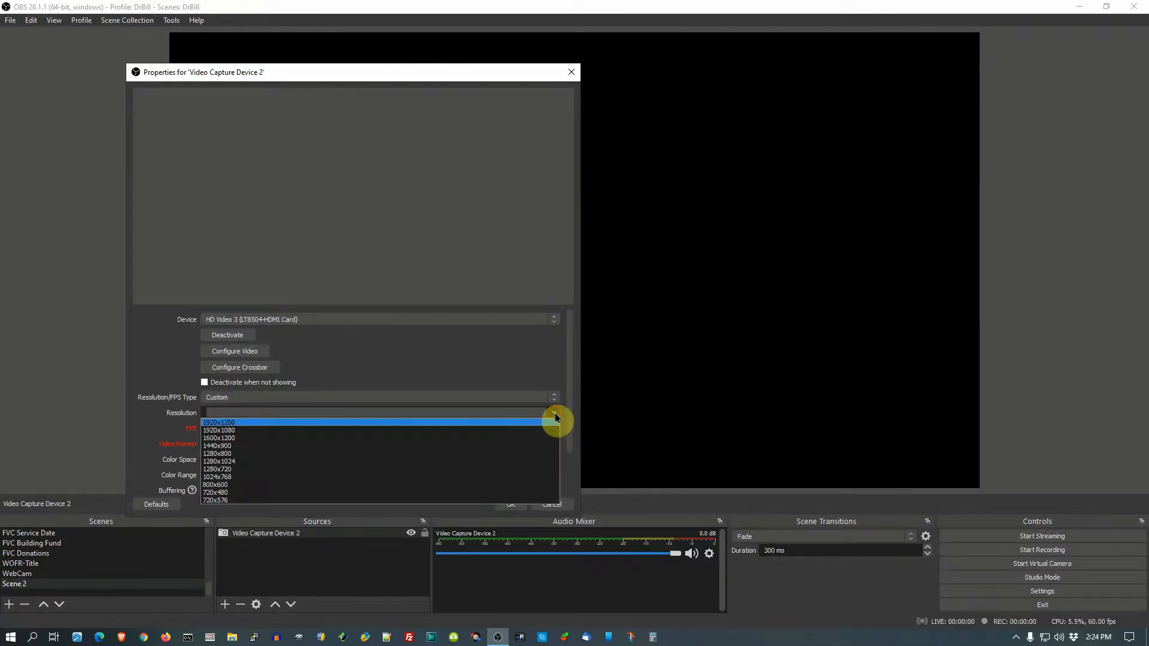
click(231, 431)
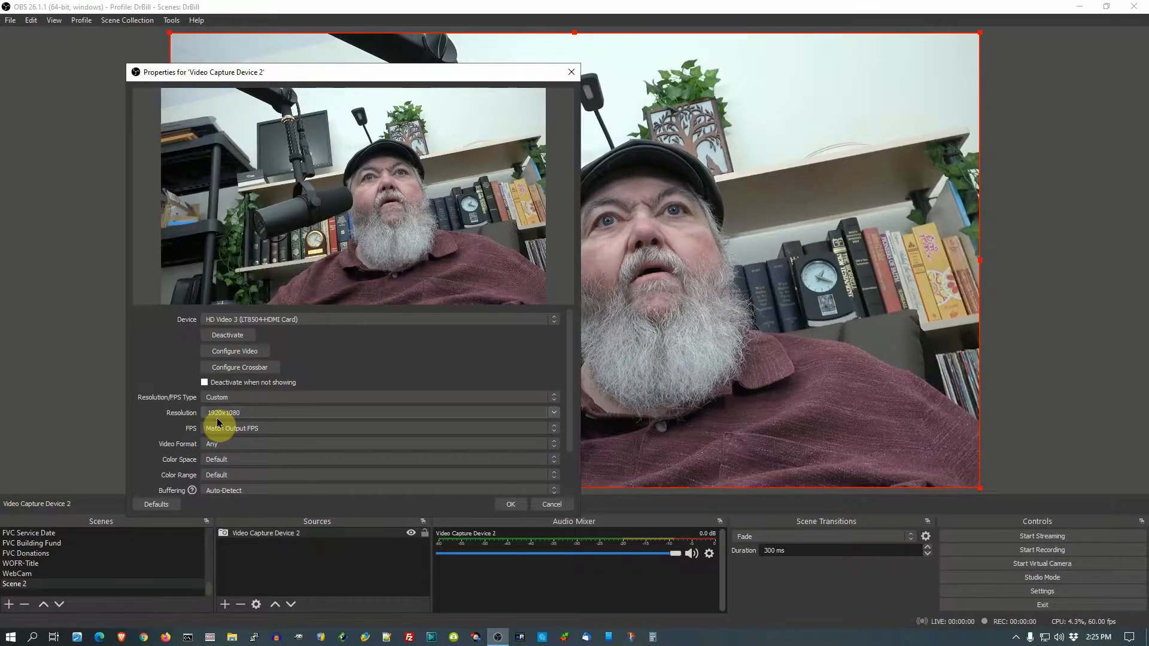
click(259, 428)
click(250, 454)
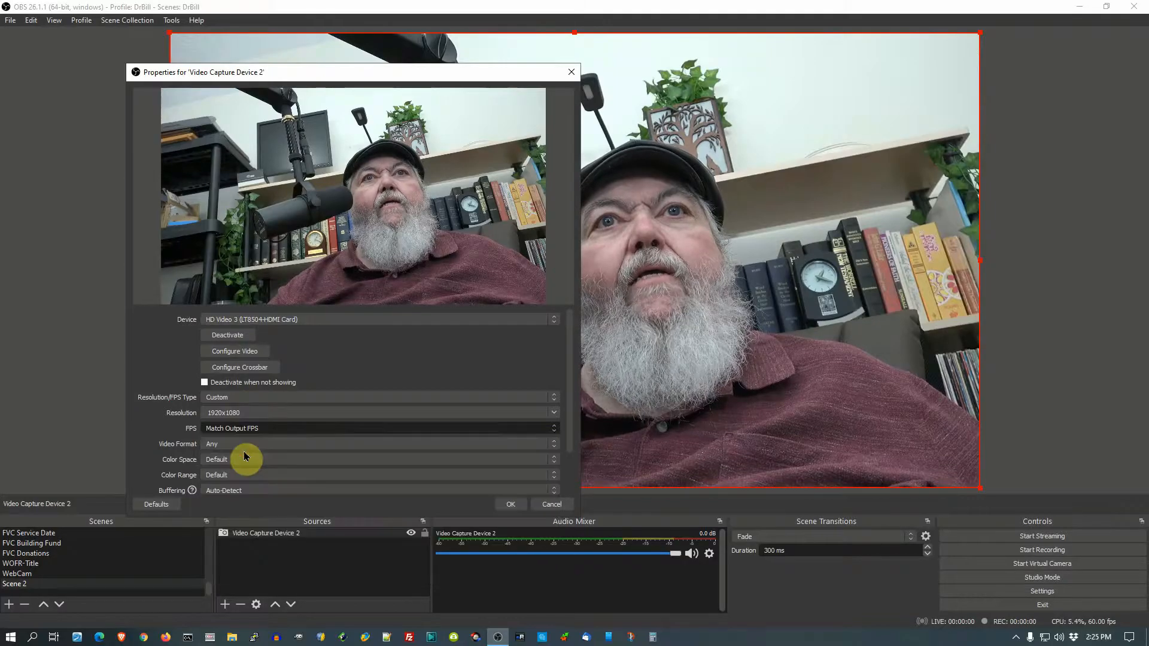
click(251, 446)
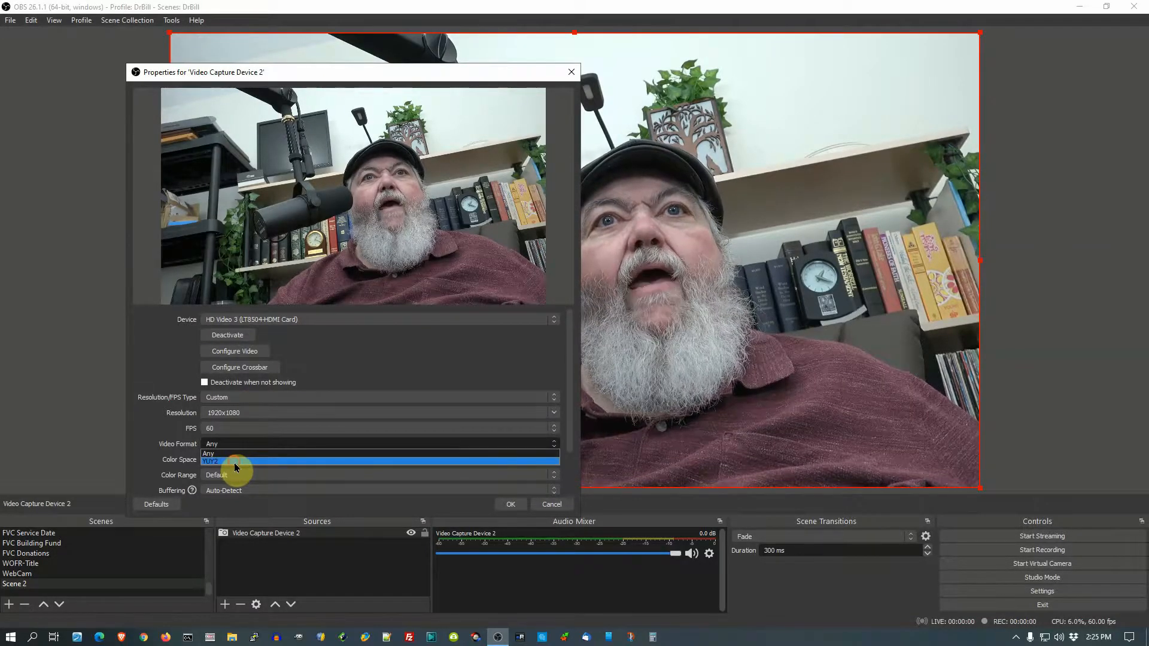
click(236, 462)
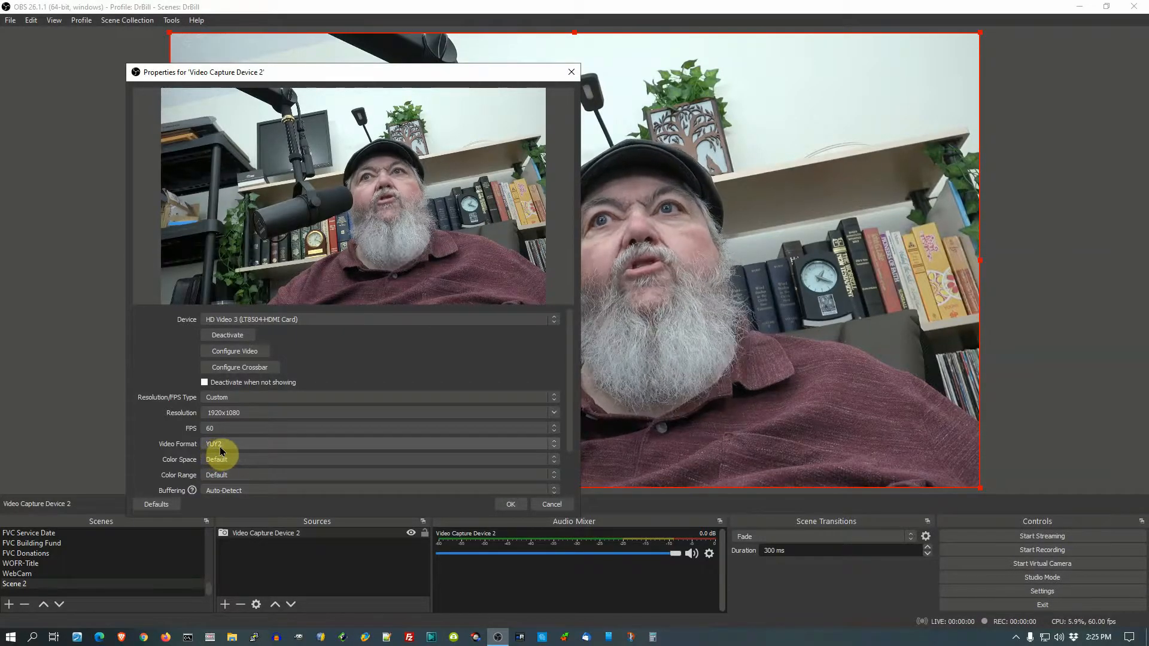
- Set Video Capture Device 2's color space to 709 and color range to Full, then accept the properties
click(233, 461)
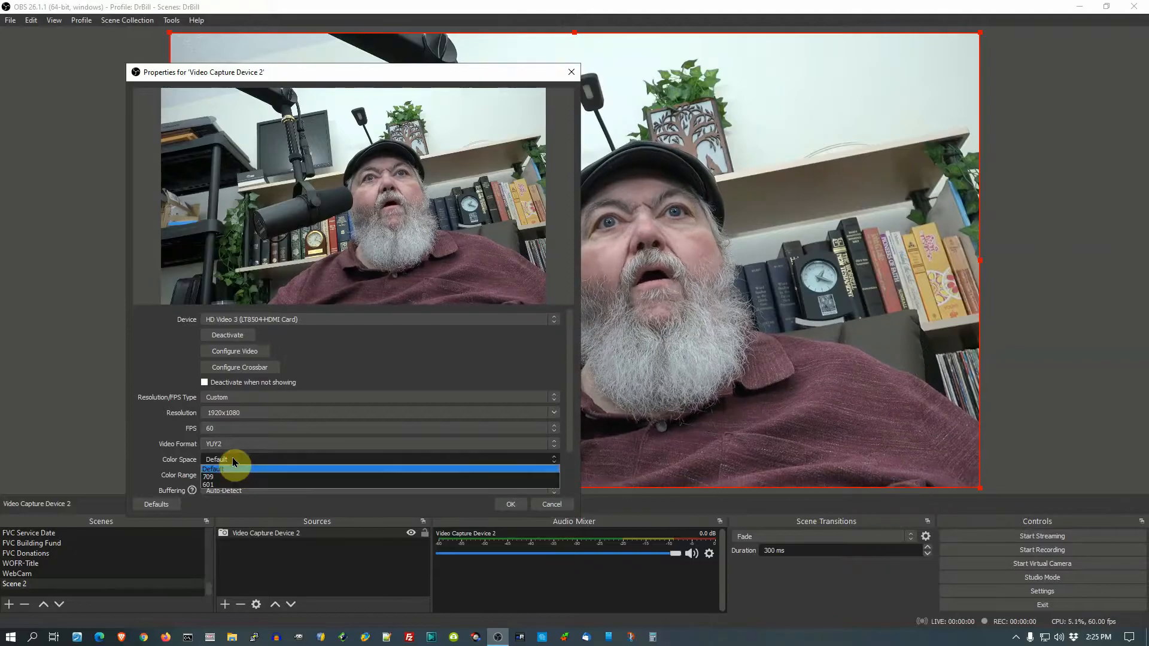
click(229, 477)
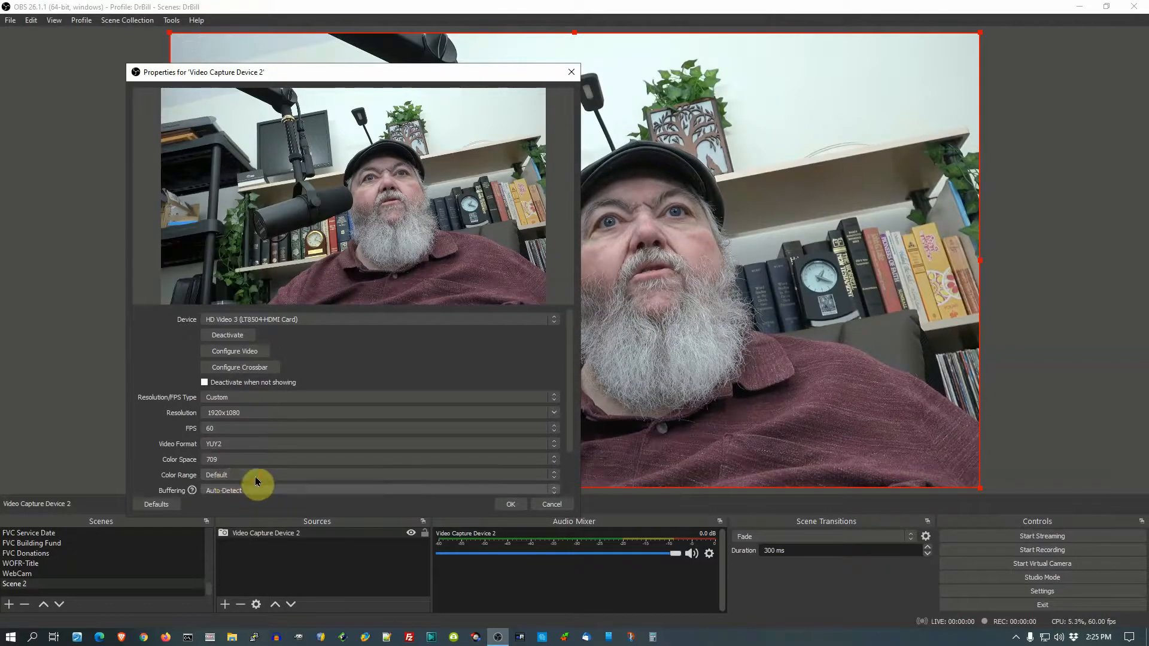
click(231, 476)
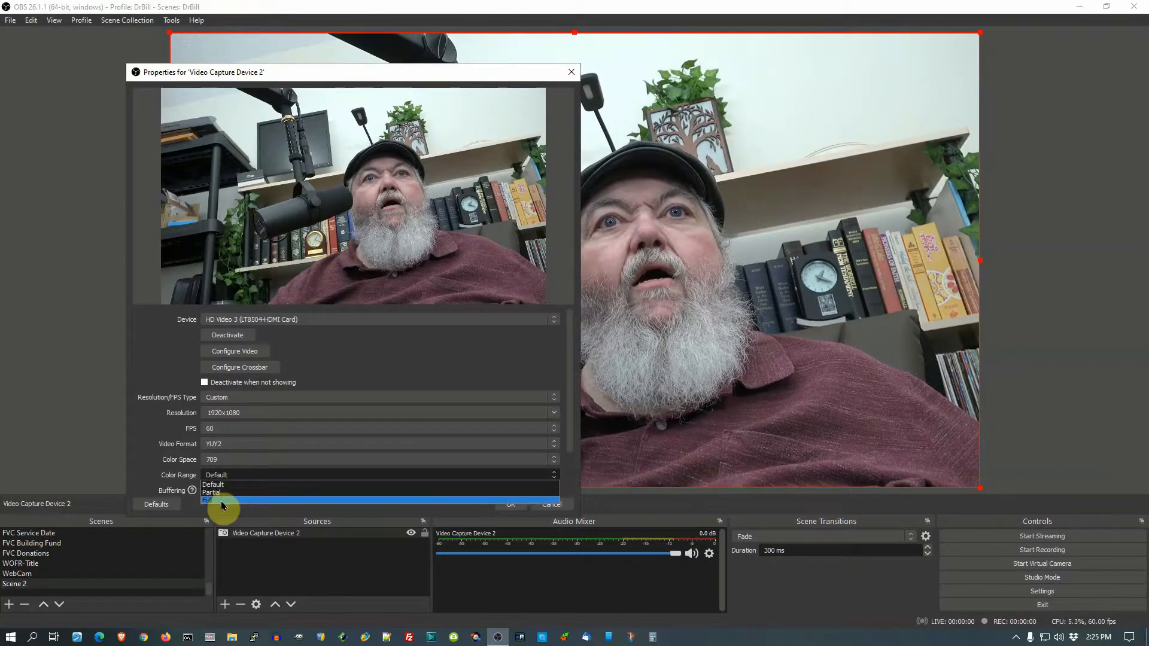
click(221, 500)
scroll(329, 431, down, 2)
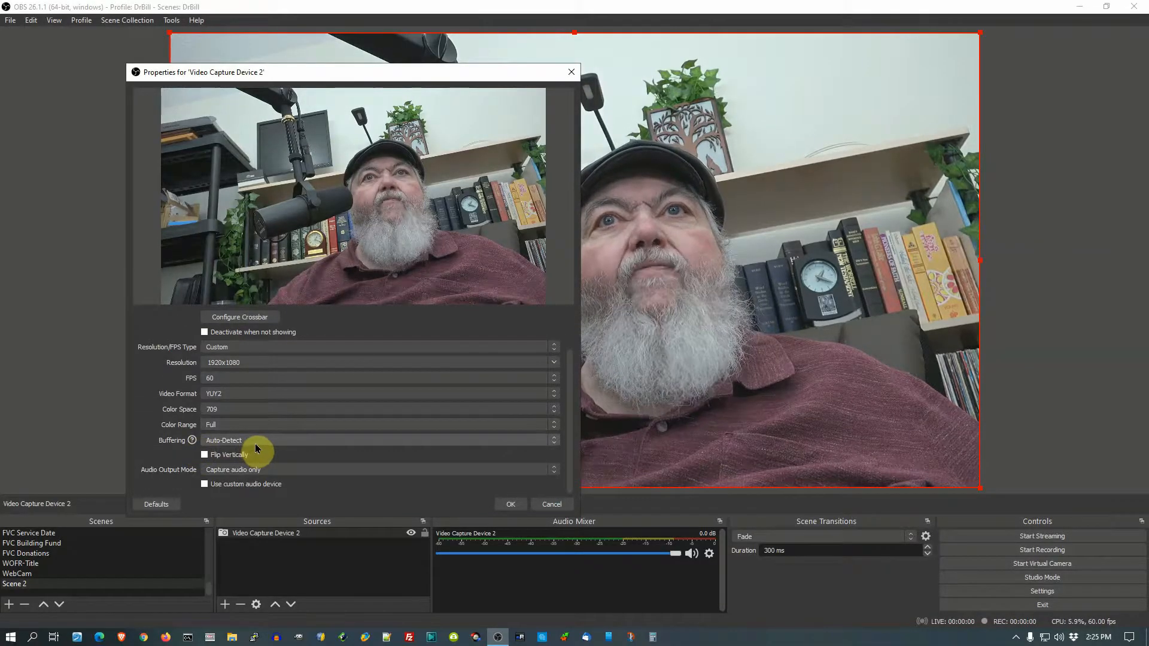
scroll(358, 395, up, 2)
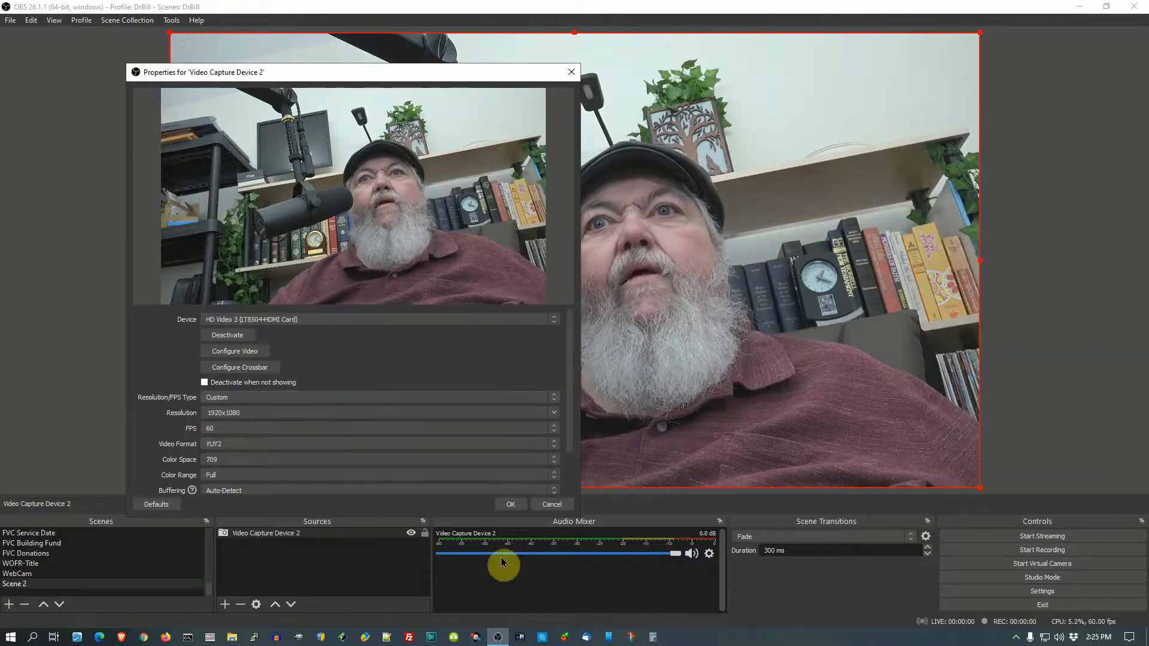
click(248, 354)
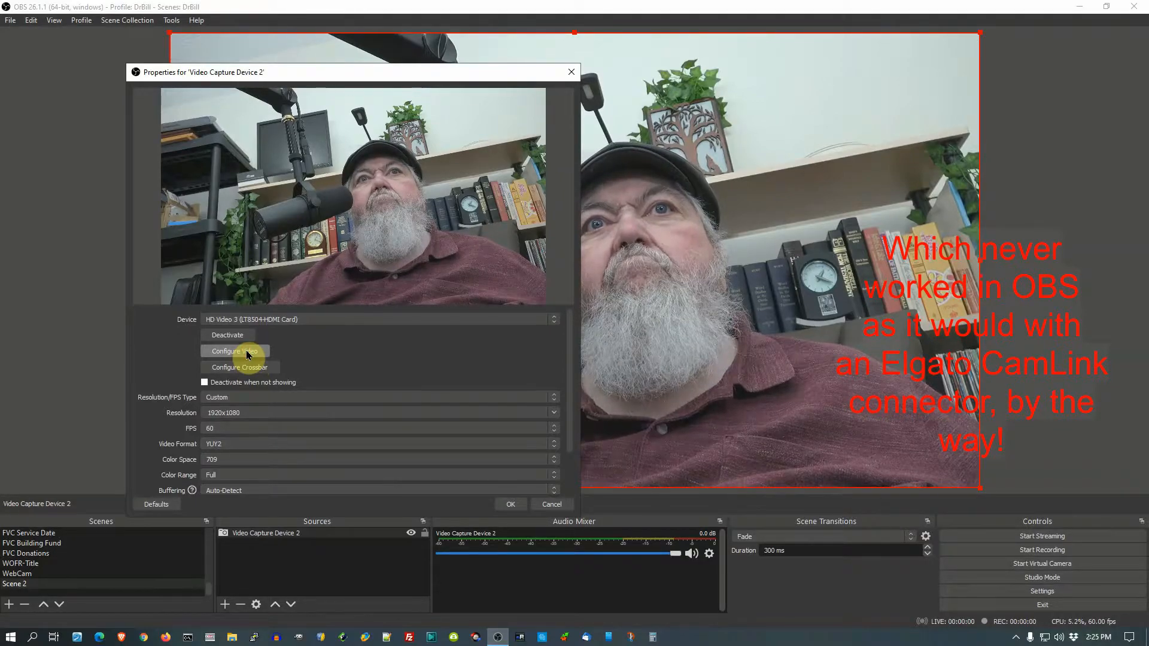
click(509, 505)
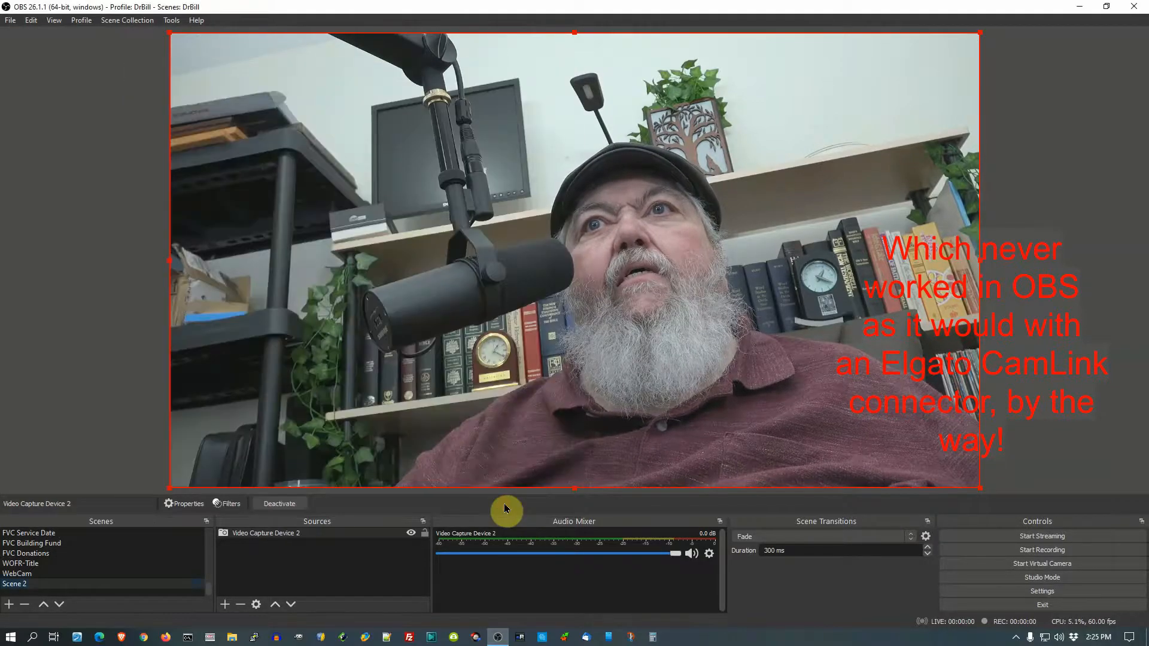
- Open the filters of Video Capture Device 2, check the available audio/video filters and add a Color Correction effect filter
right_click(292, 535)
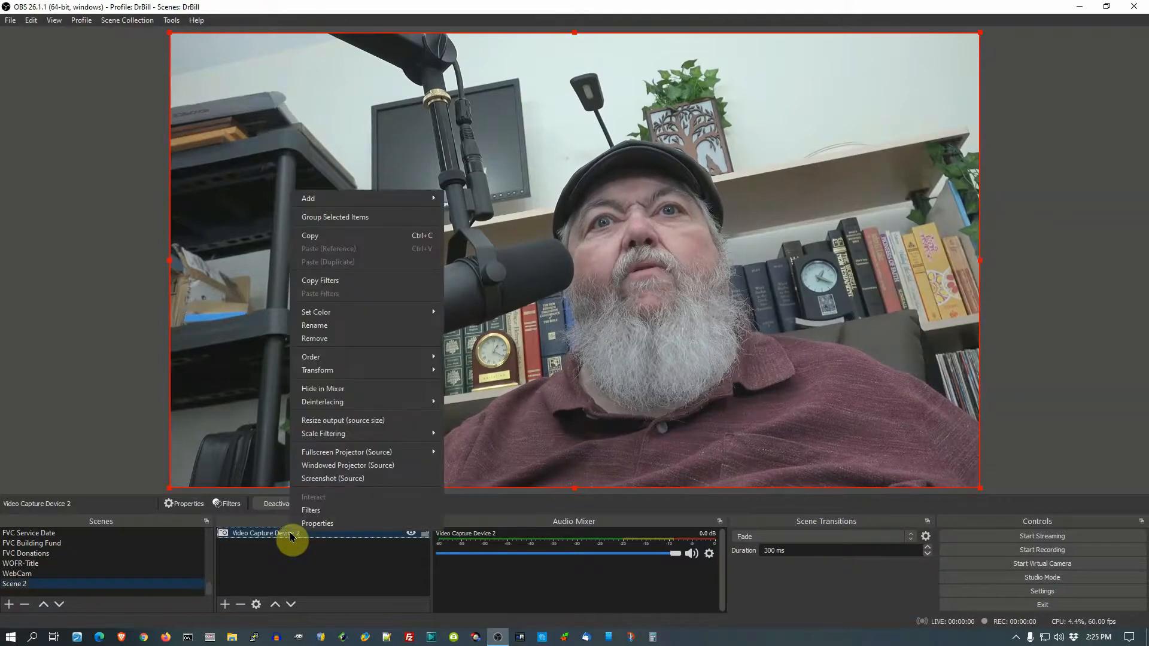
click(319, 509)
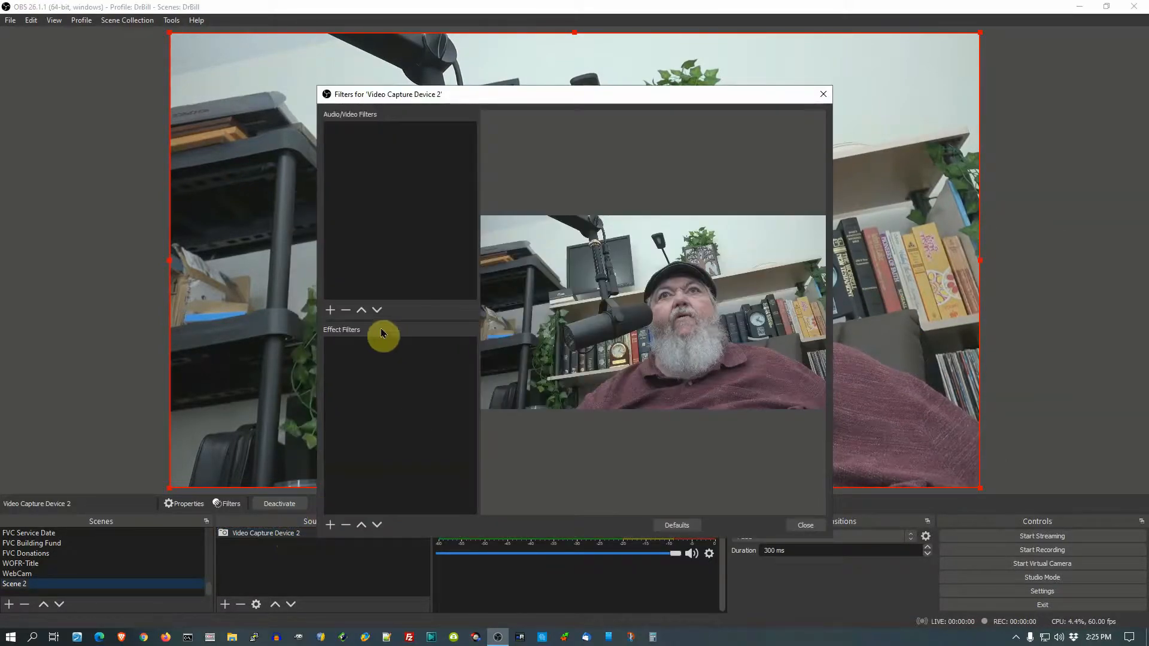
click(338, 311)
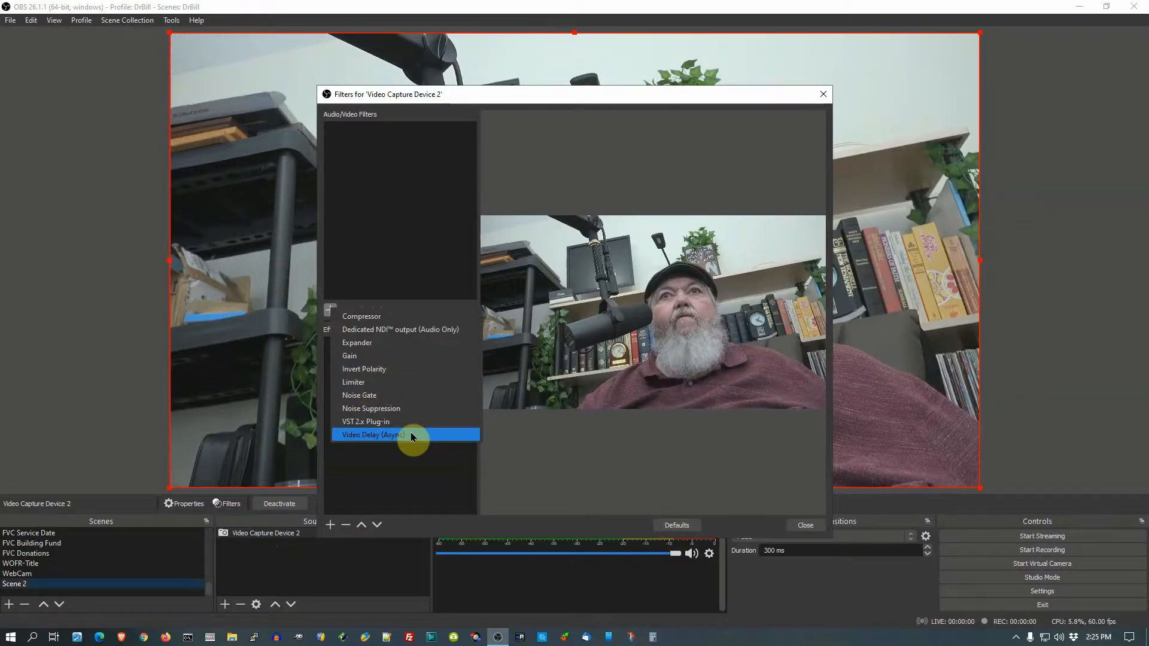
click(398, 233)
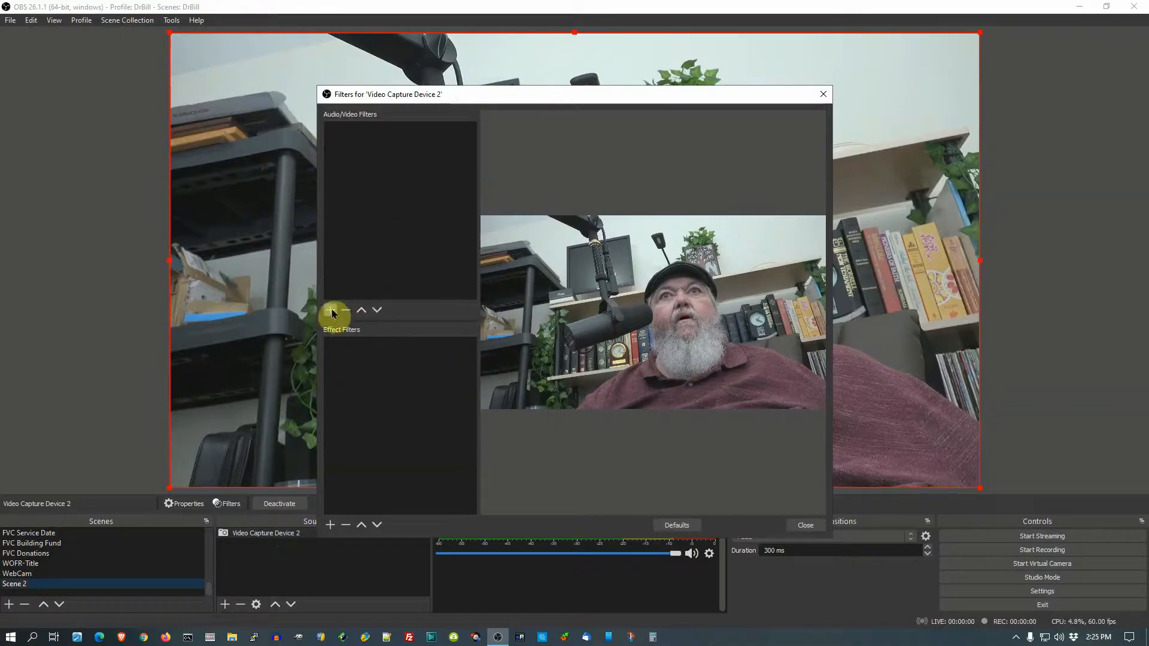
right_click(366, 229)
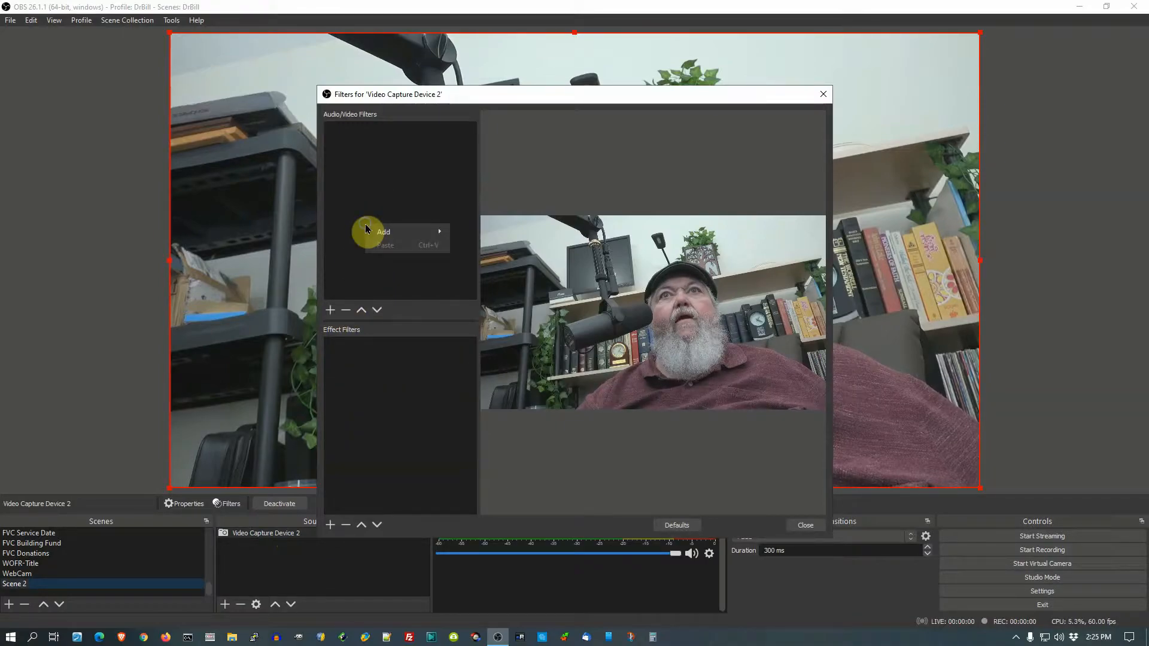
mouse_move(388, 234)
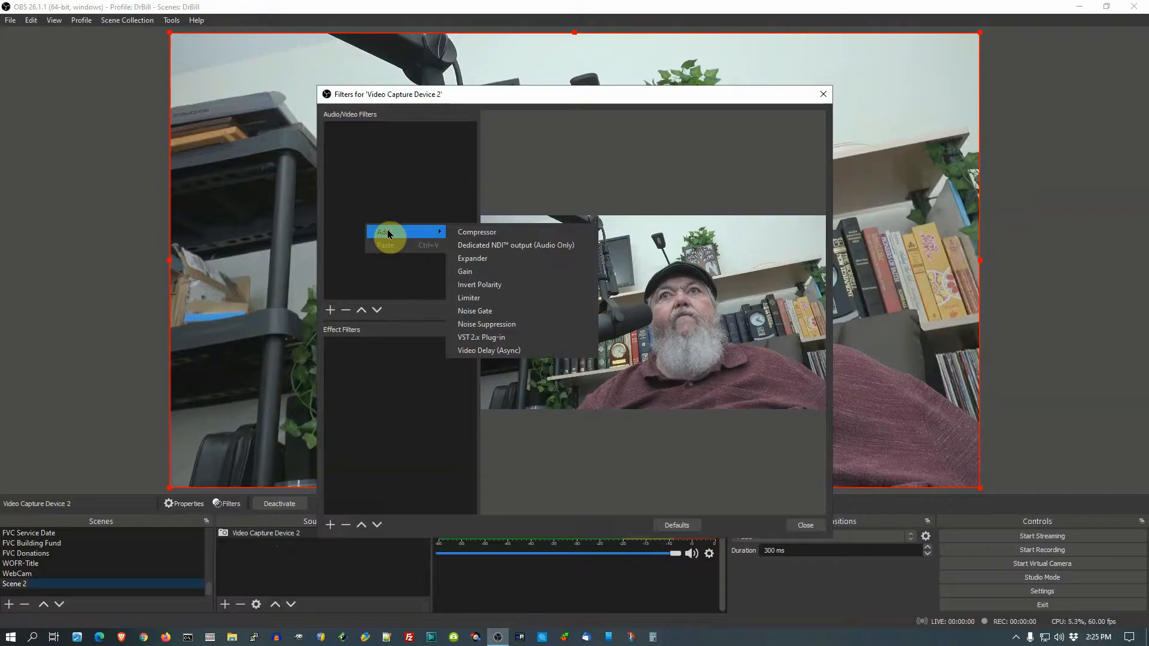
right_click(376, 426)
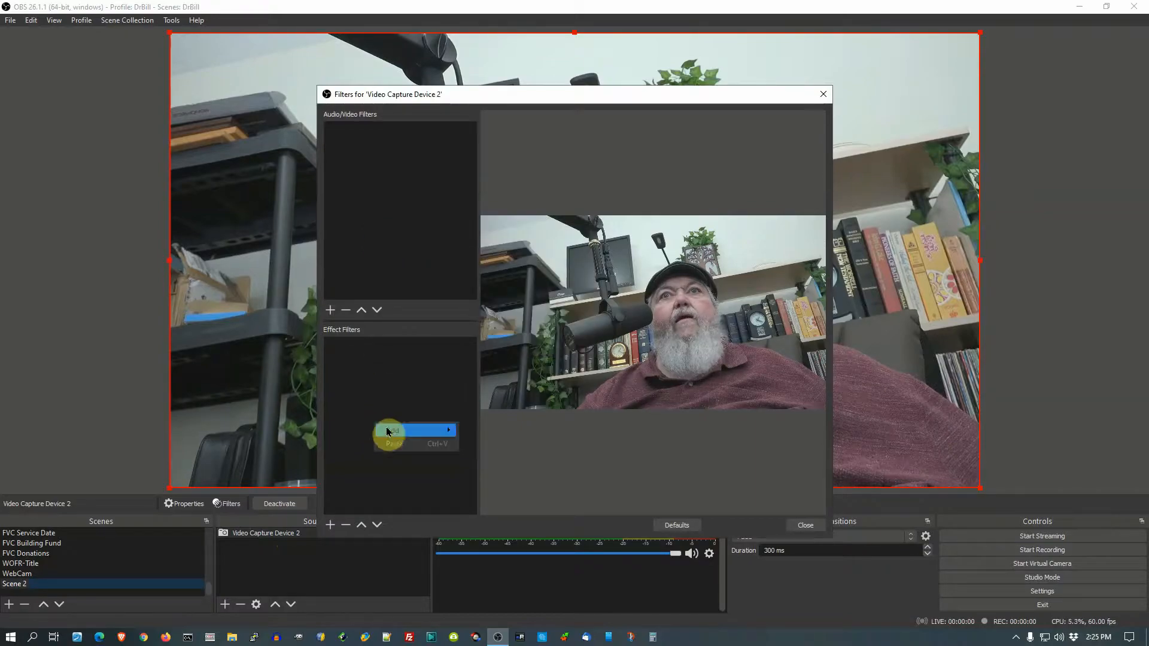
mouse_move(388, 431)
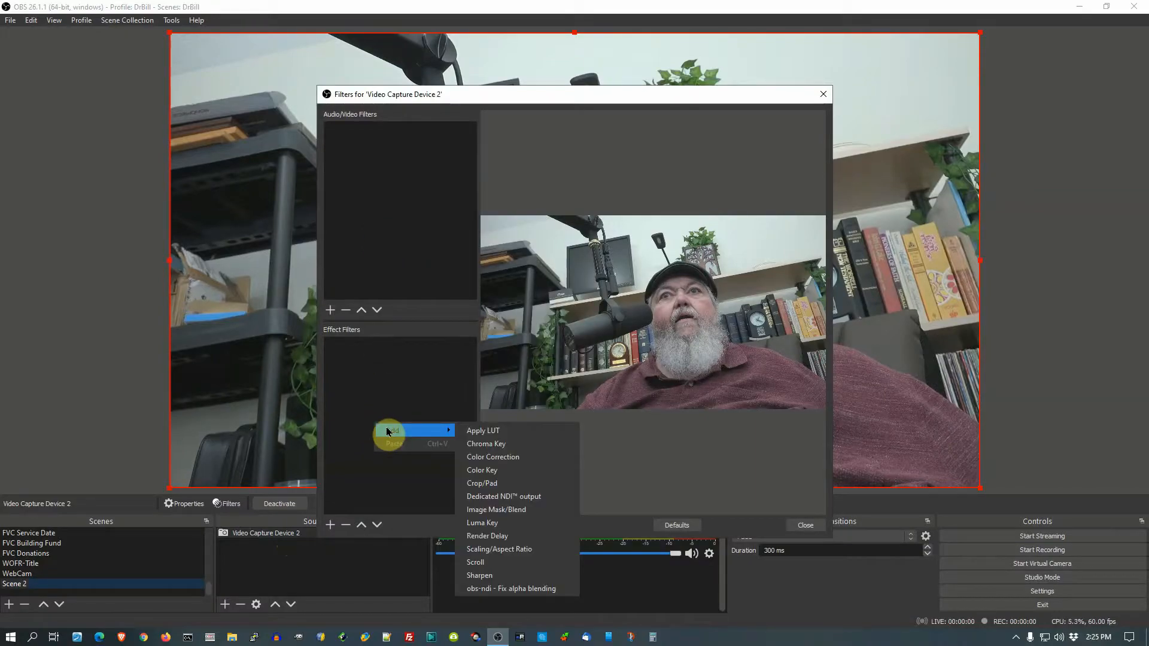
click(493, 457)
click(561, 341)
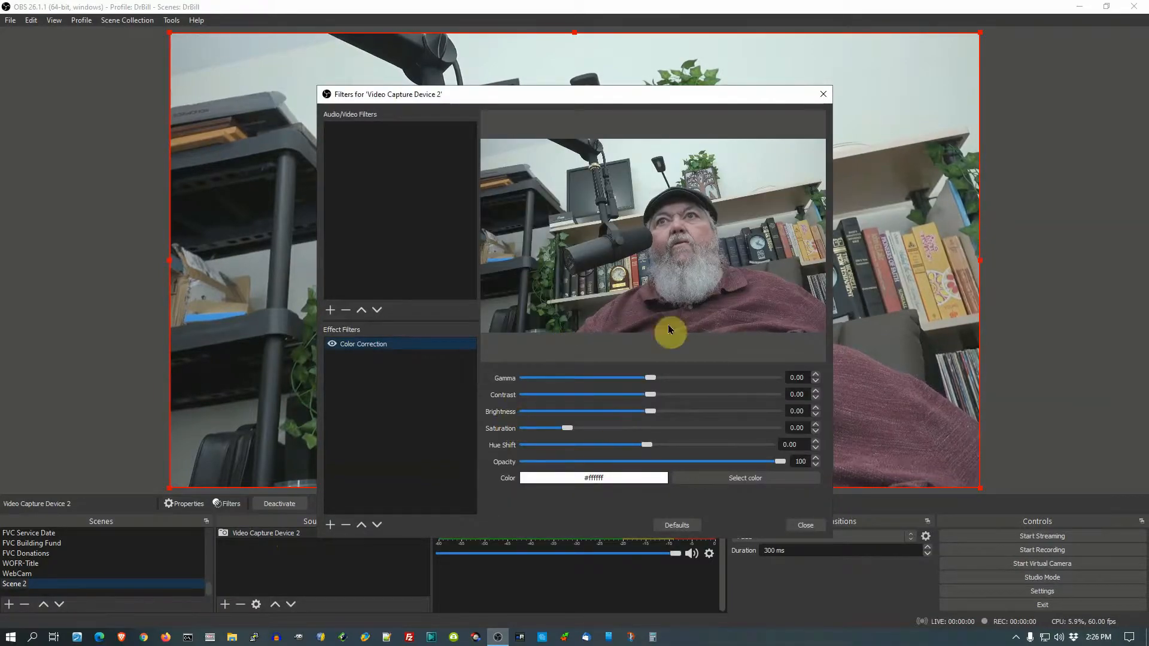
- Move the filters window off the camera image and set gamma to 0.11, contrast to 0.52, brightness to 0.03 and saturation to 0.08
drag(582, 97, 515, 83)
drag(311, 54, 311, 54)
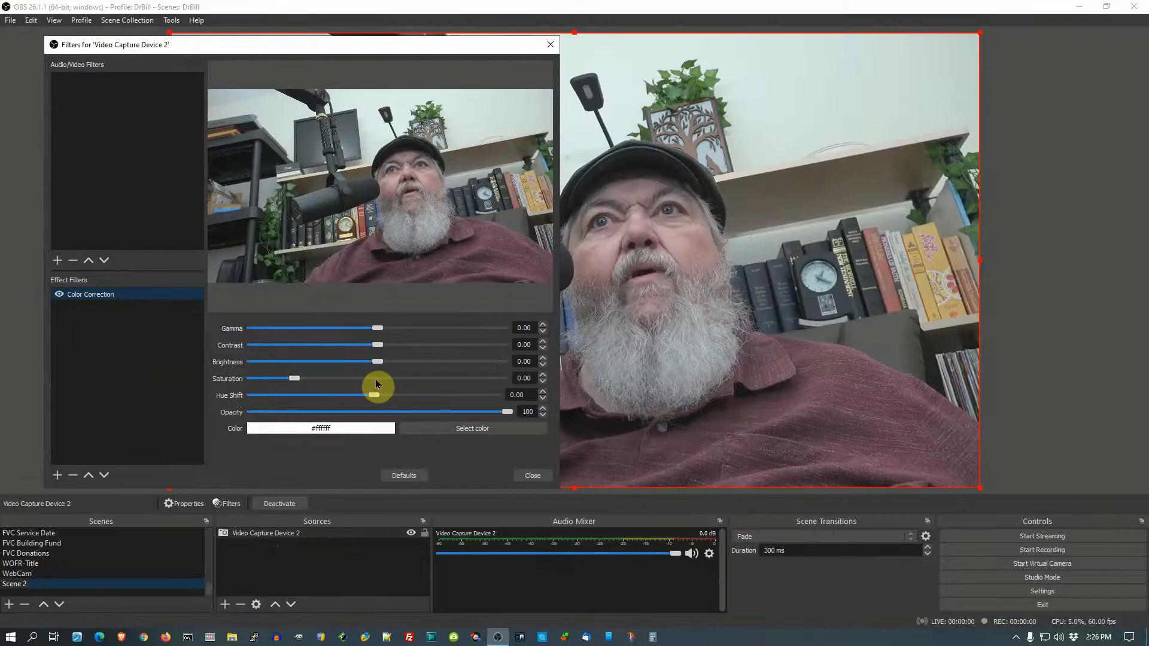
drag(378, 331, 419, 352)
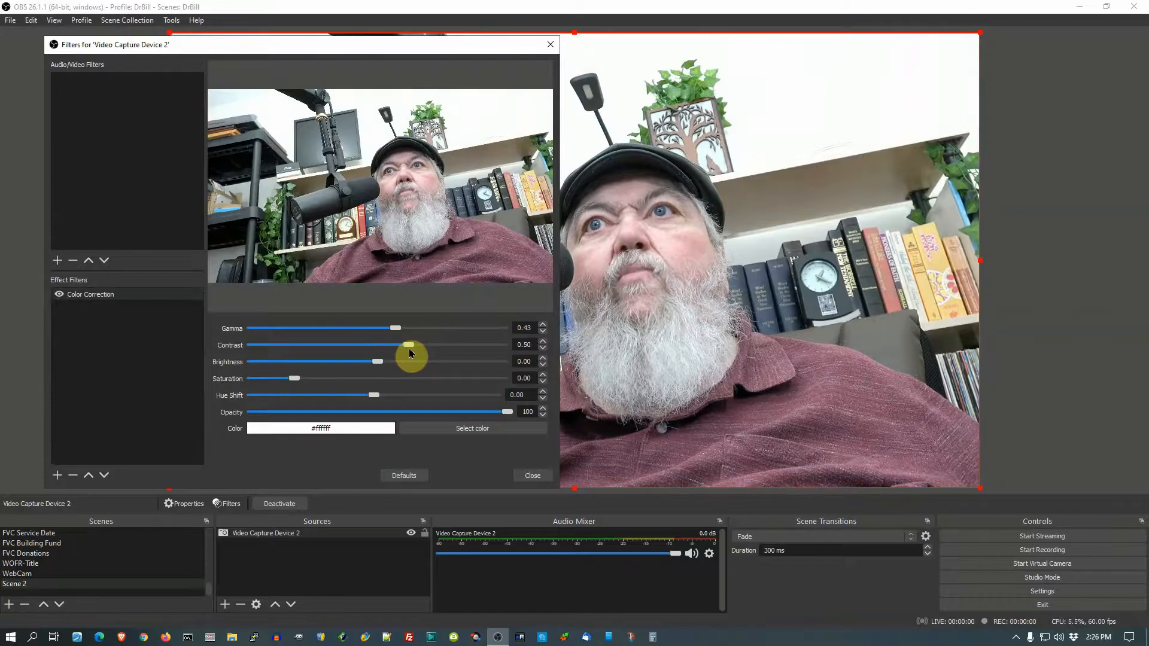
drag(411, 354, 381, 335)
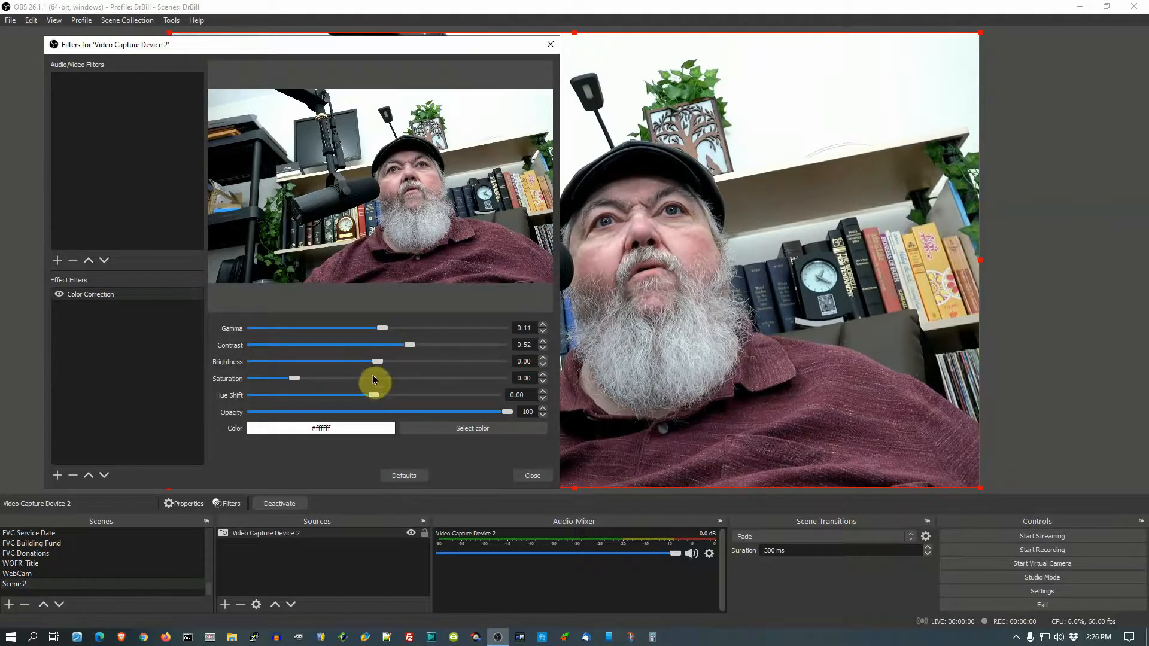
drag(384, 365, 386, 364)
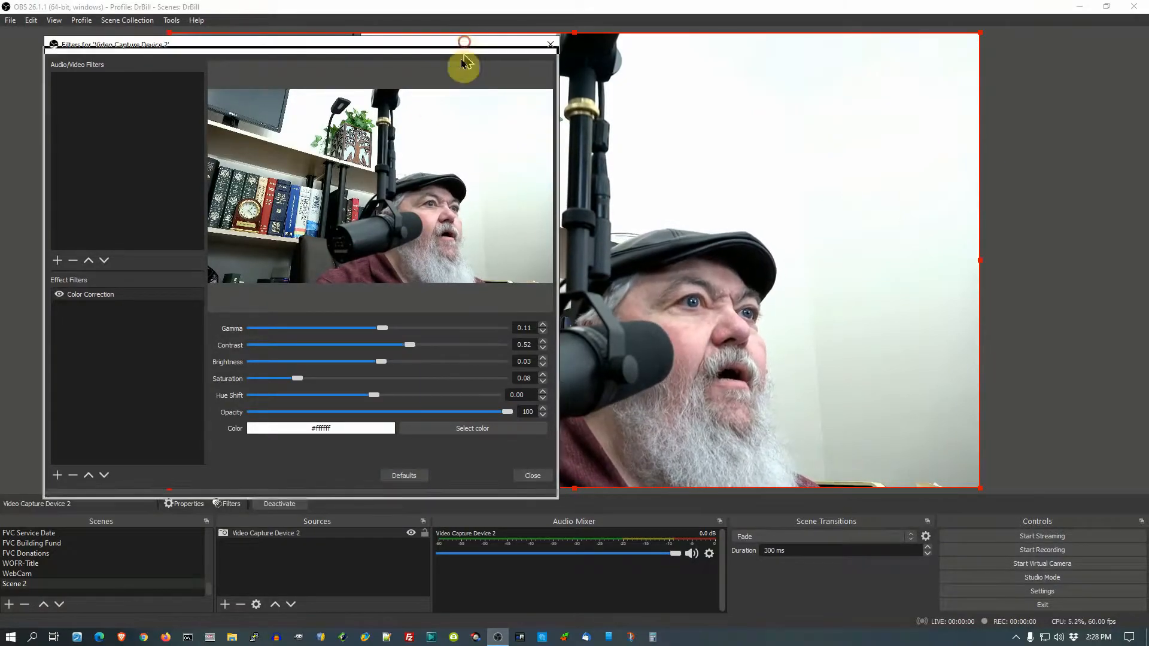
- Refine the color correction to gamma -0.19, contrast 0.47, brightness 0.03, saturation 0.18 and hue shift -7.09, and close the filters window
drag(464, 55, 424, 137)
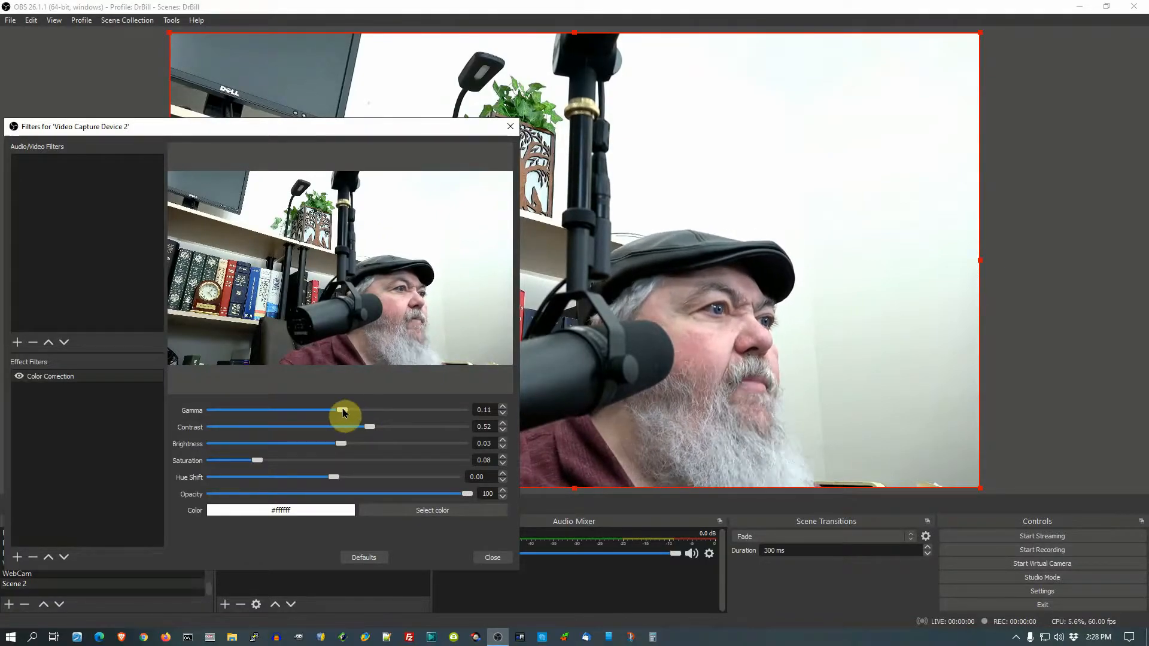
drag(344, 412, 335, 413)
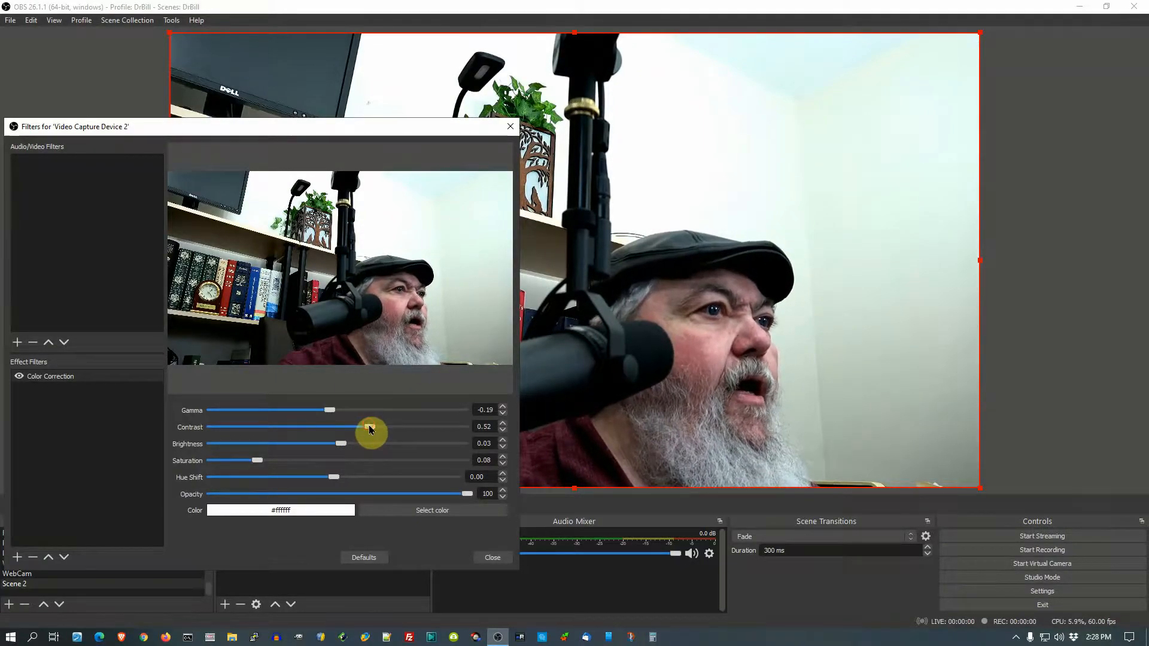
drag(364, 430, 361, 433)
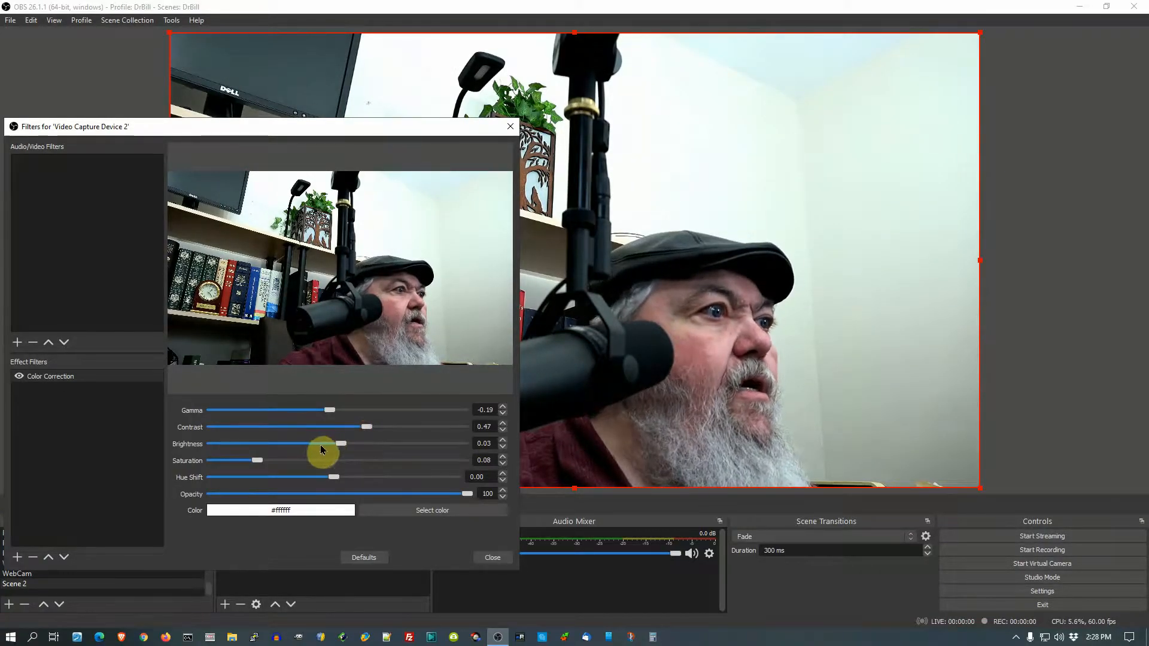
drag(341, 444, 343, 449)
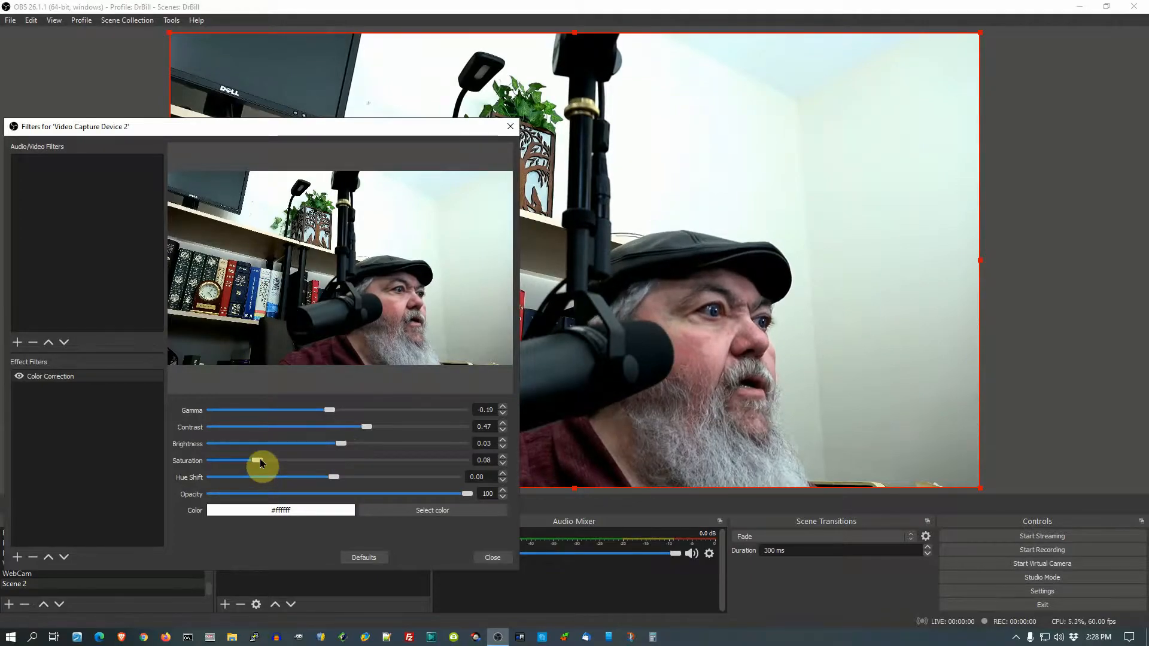
drag(261, 462, 264, 461)
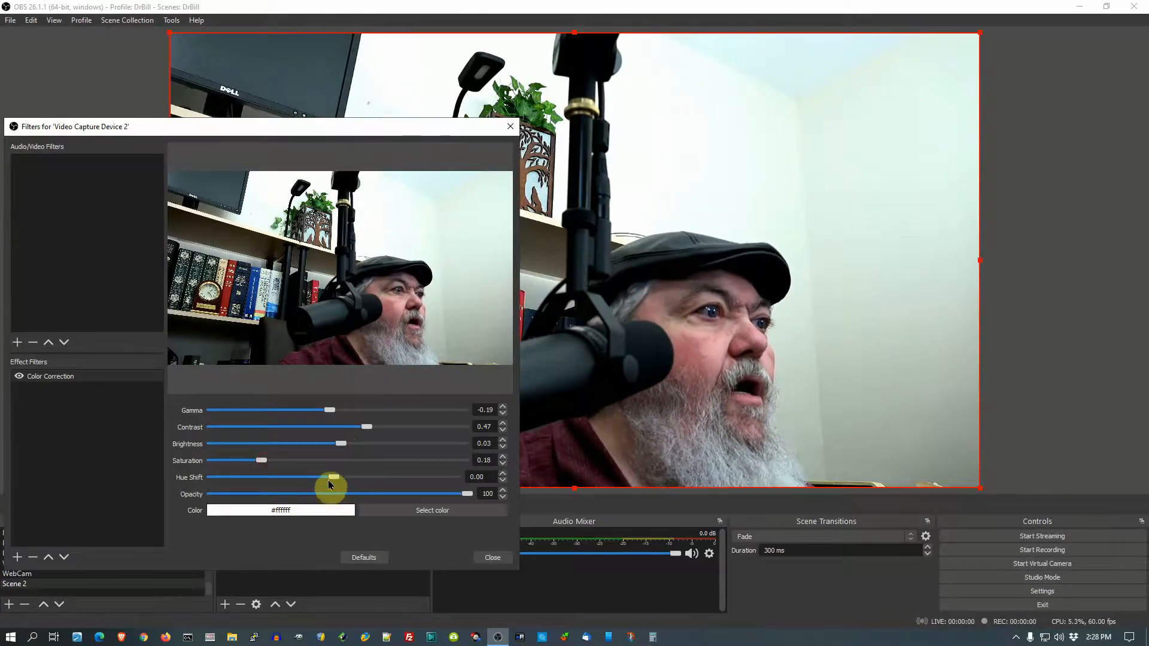
drag(336, 479, 329, 482)
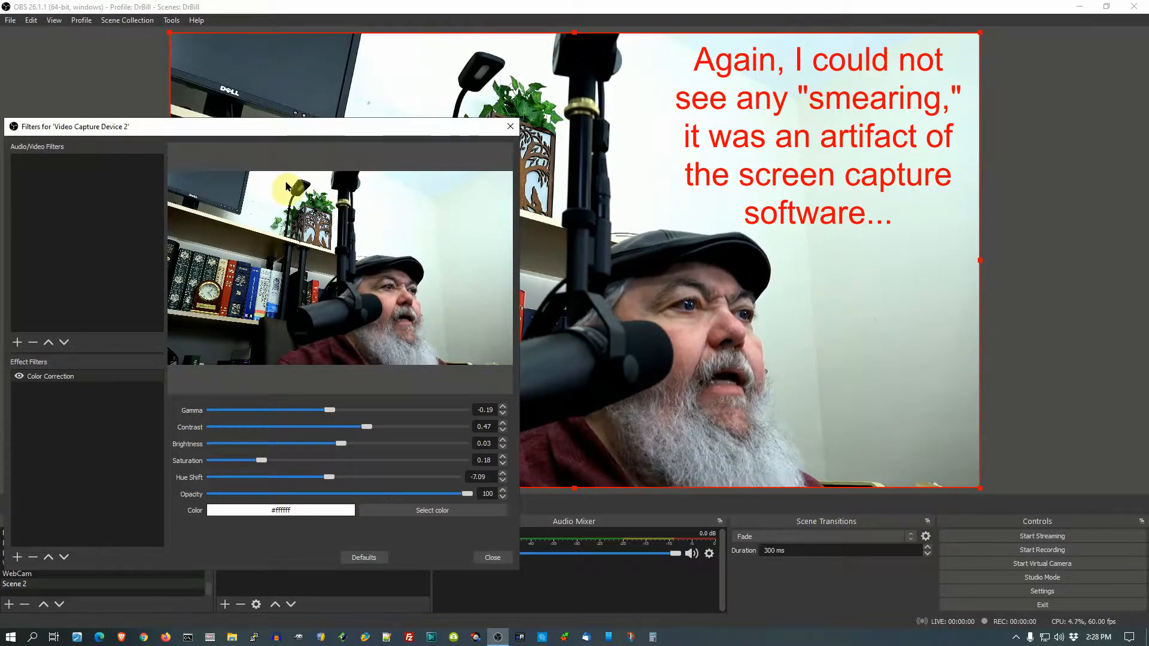
click(495, 559)
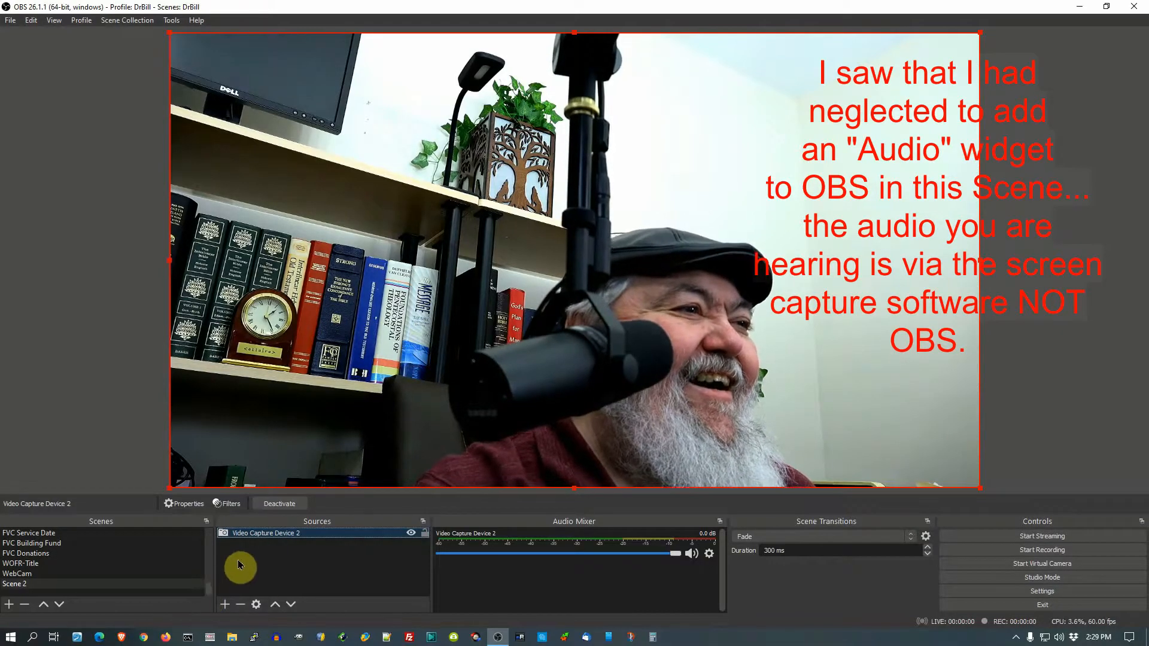
- Add a new Audio Input Capture source to Scene 2 using the device Analogue 1 + 2 (Focusrite Usb Audio)
click(225, 605)
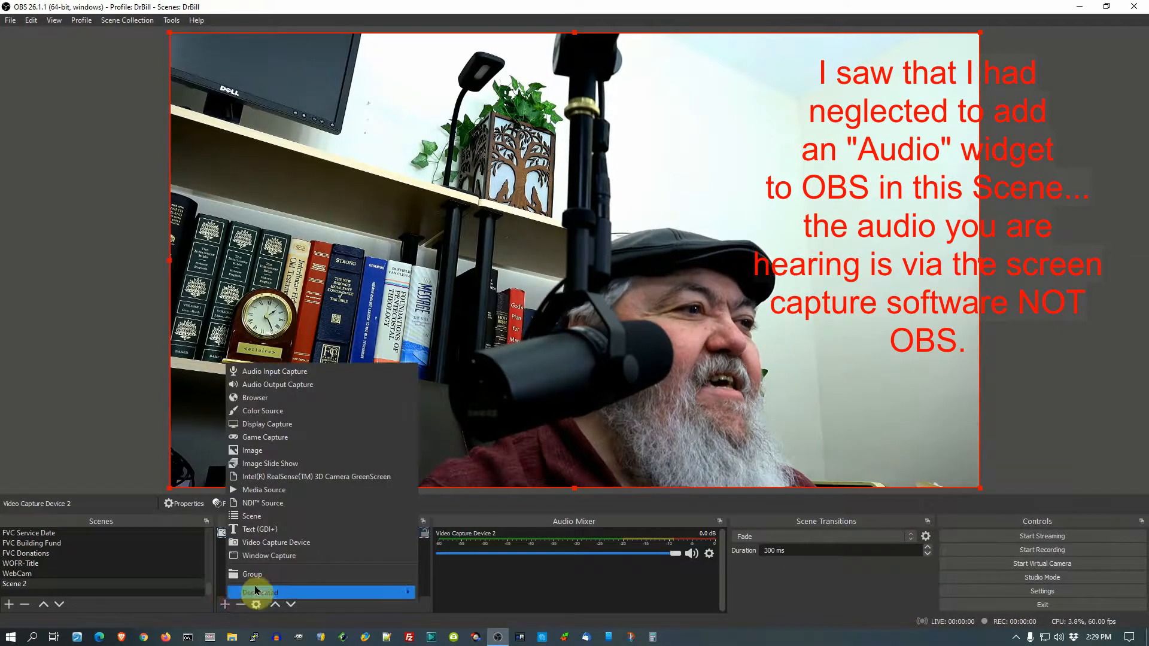
click(270, 378)
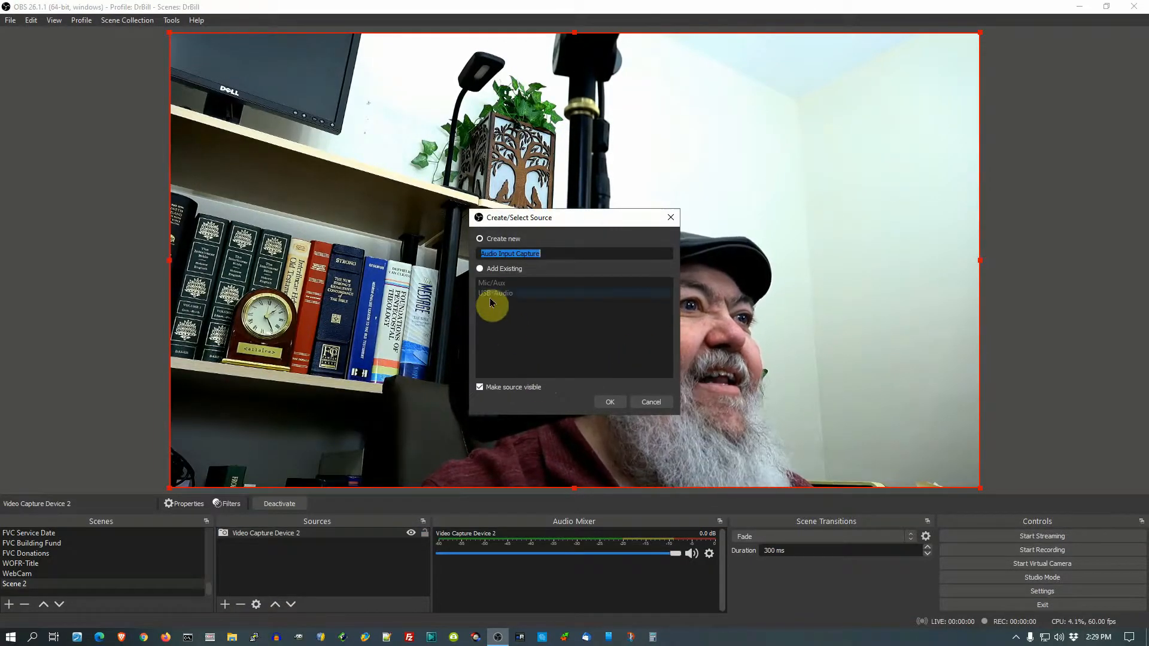
click(610, 401)
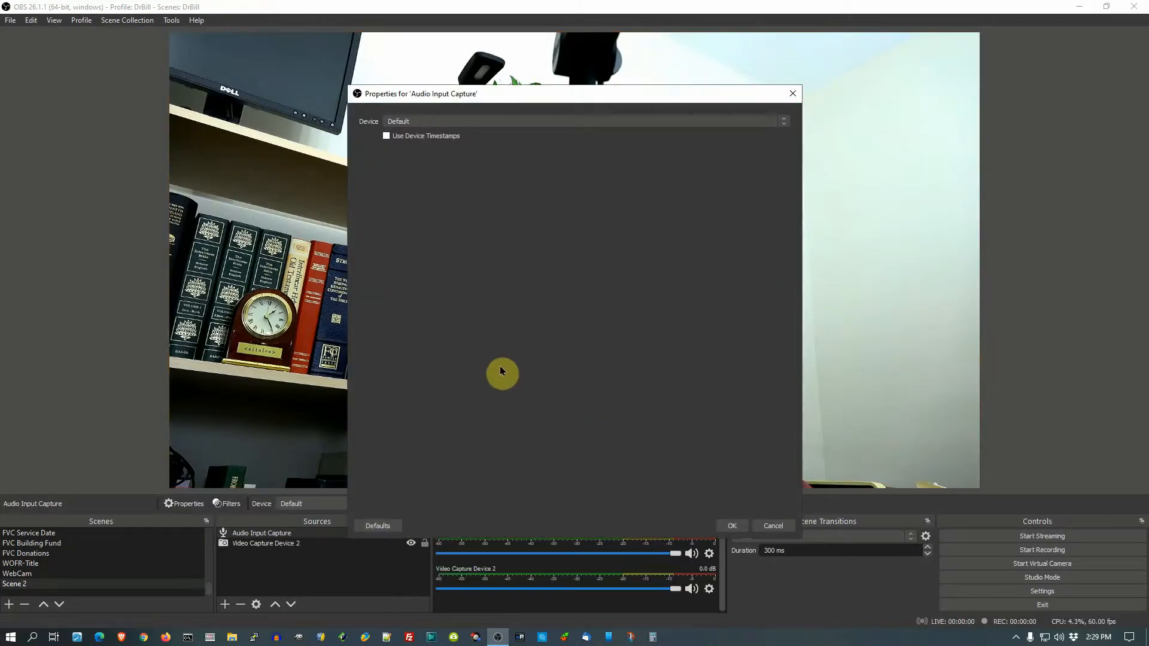
click(425, 121)
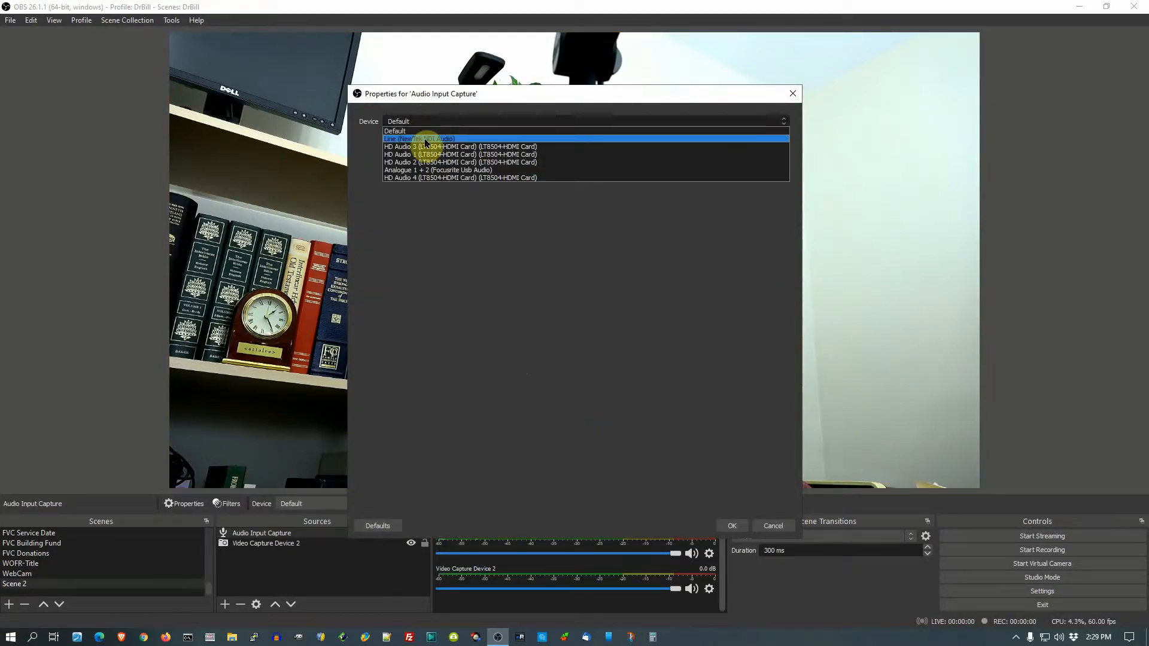
click(431, 170)
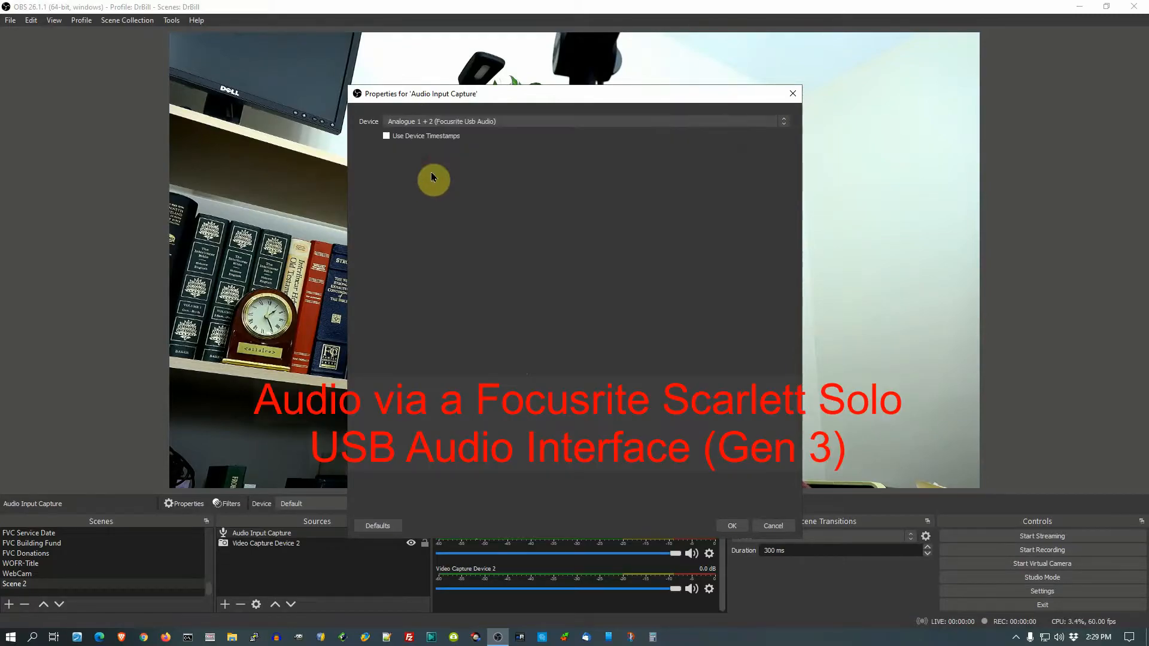
click(734, 526)
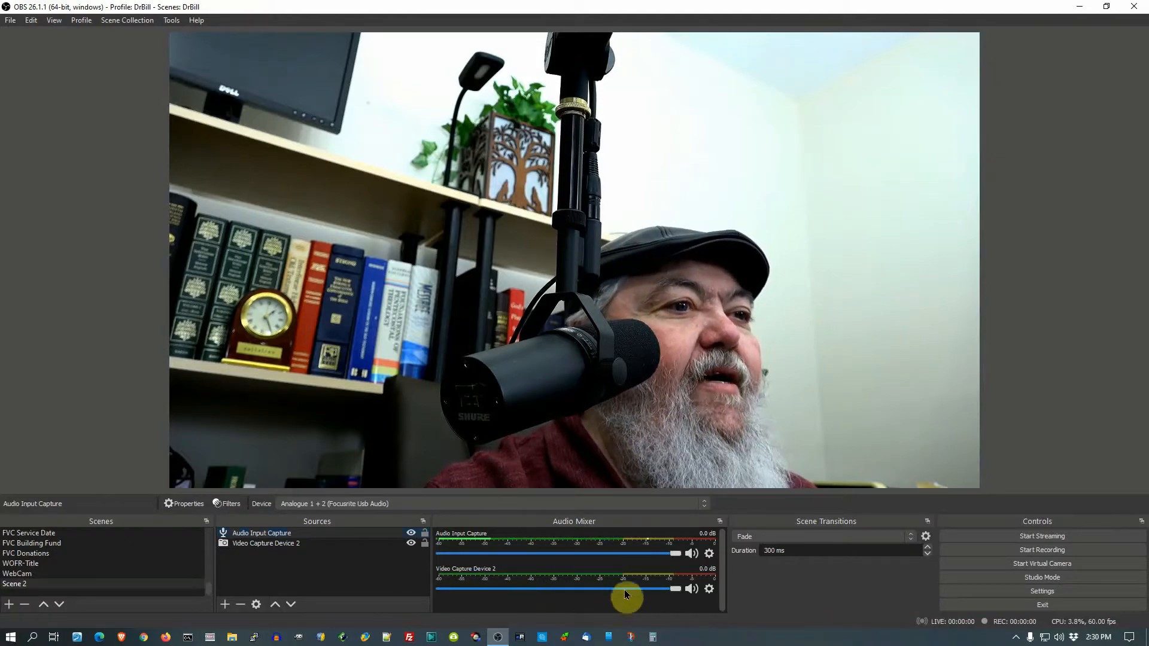
- Review the Advanced Audio Properties of the active audio sources and close them without changes
click(709, 589)
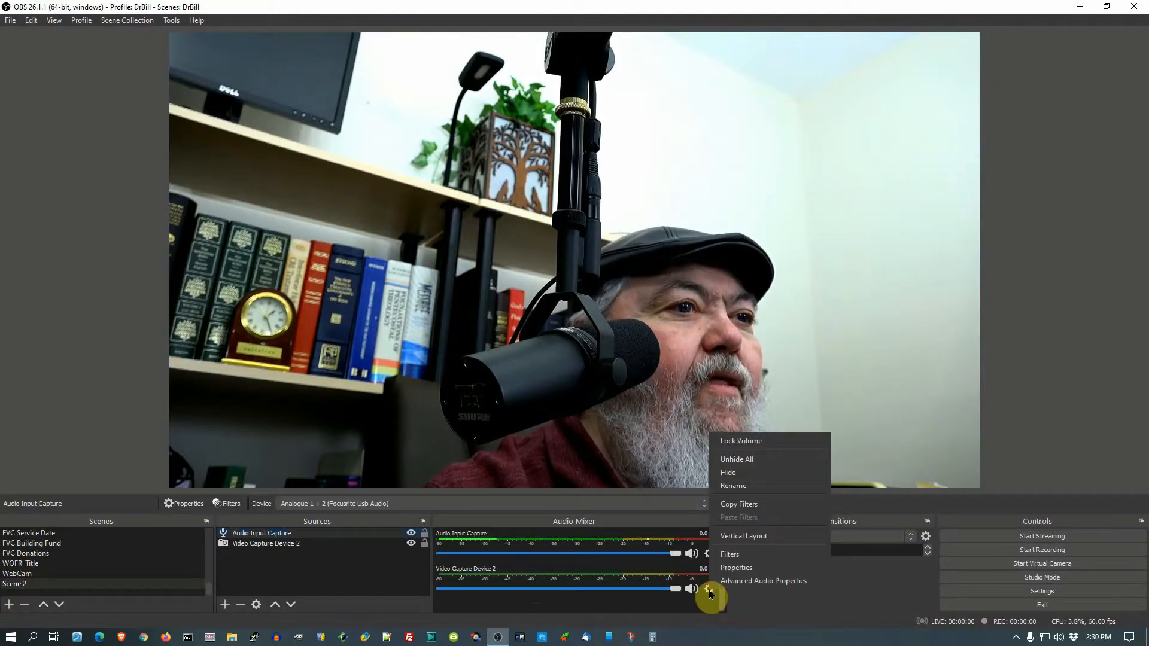
click(741, 582)
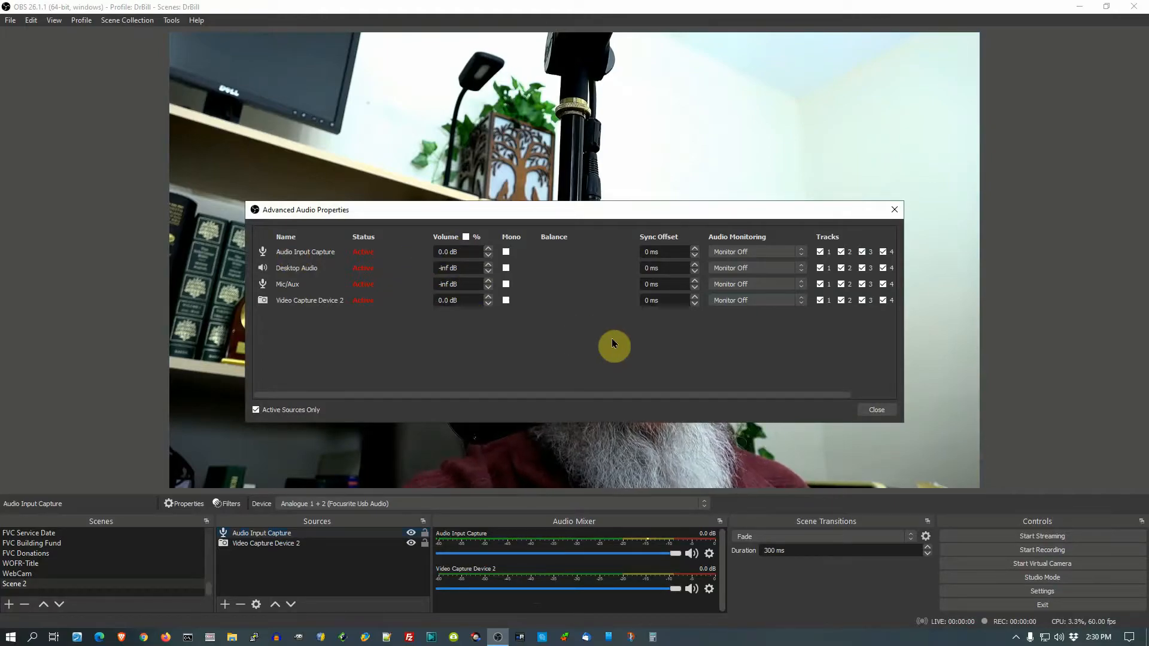
click(888, 414)
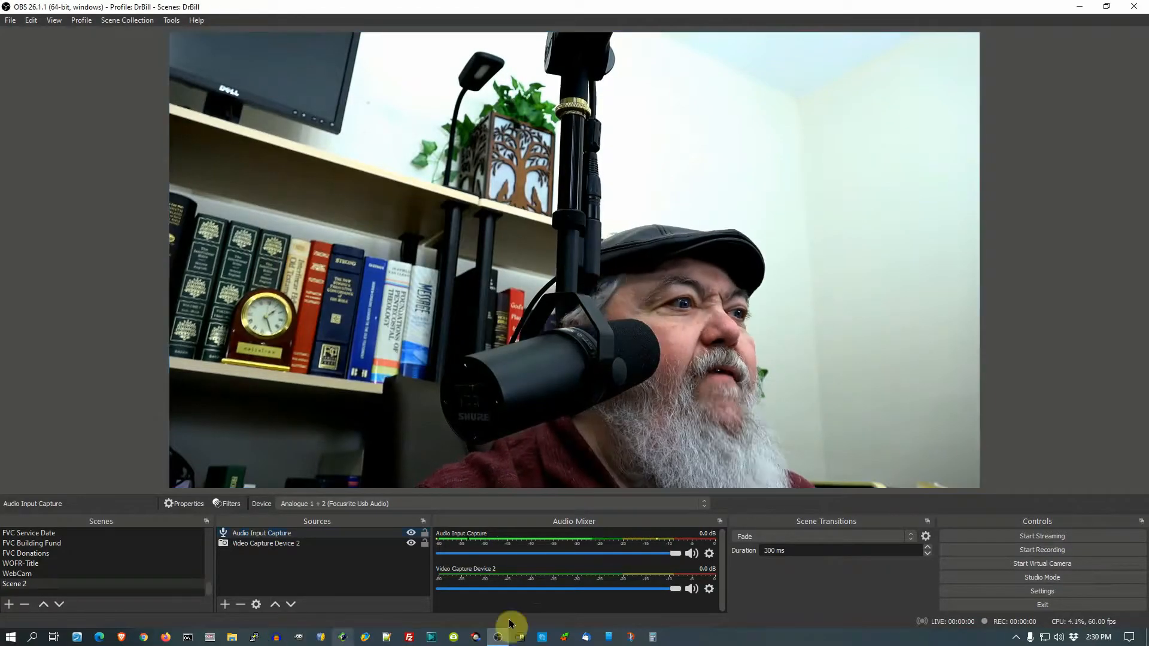